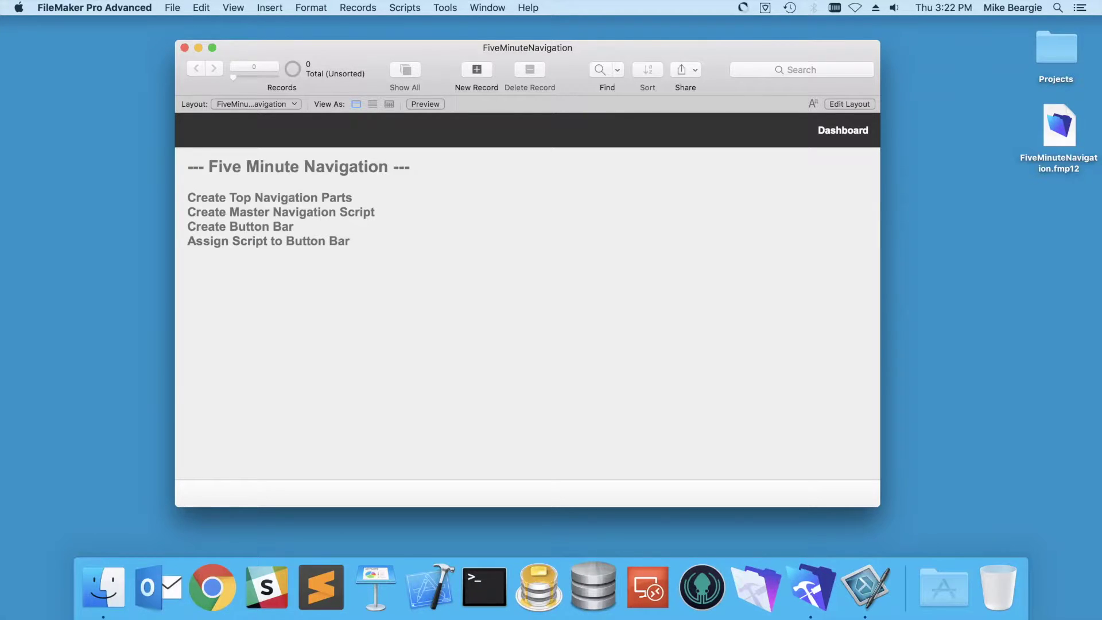
- Change the header part of the FiveMinuteNavigation layout to a Top Navigation part
{"action": "left_click", "coordinate": [256, 104]}
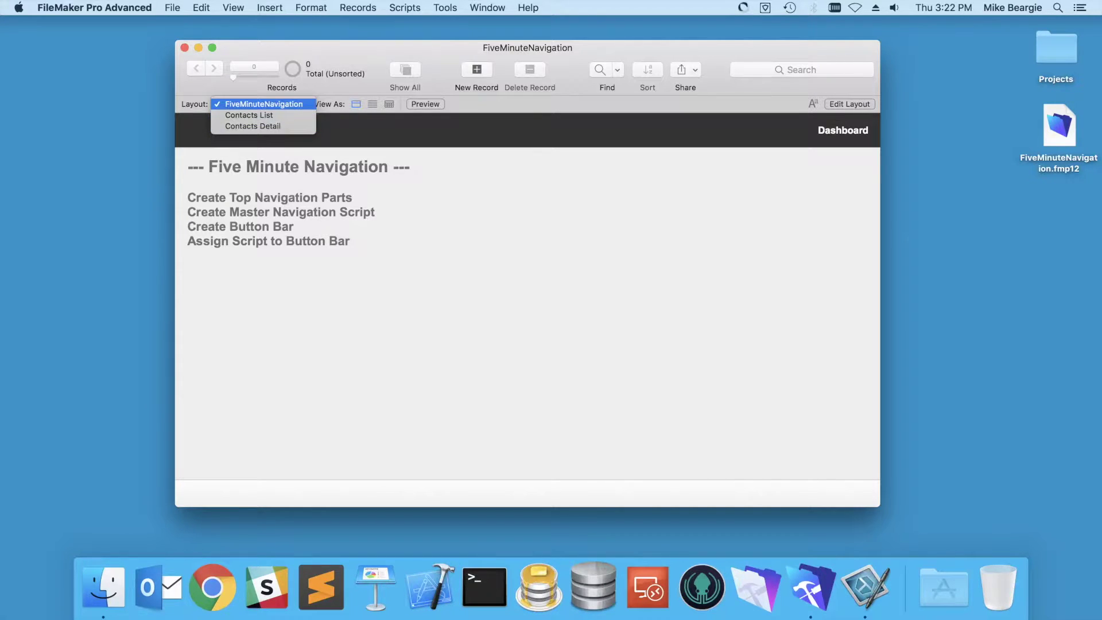
{"action": "key", "text": "Escape"}
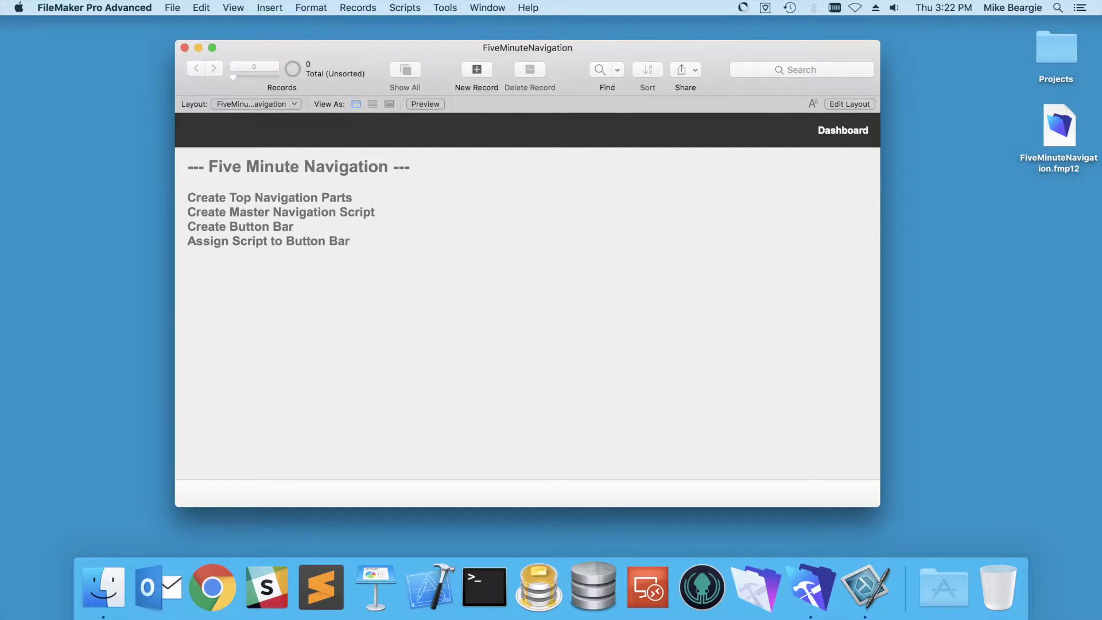
{"action": "key", "text": "super+l"}
{"action": "double_click", "coordinate": [182, 147]}
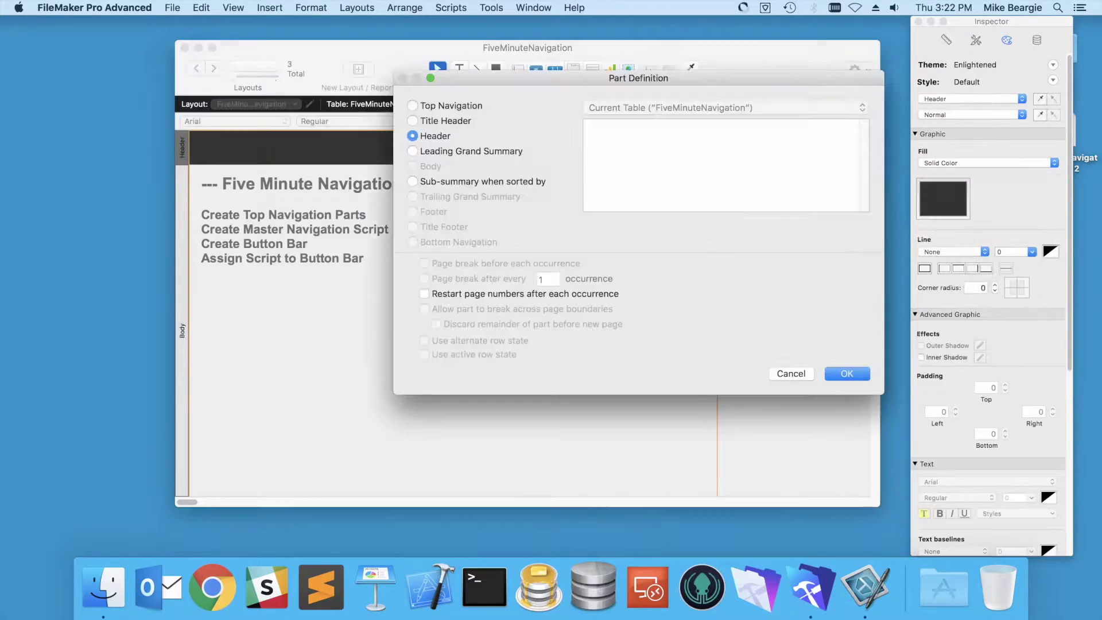
{"action": "left_click", "coordinate": [413, 106]}
{"action": "key", "text": "Return"}
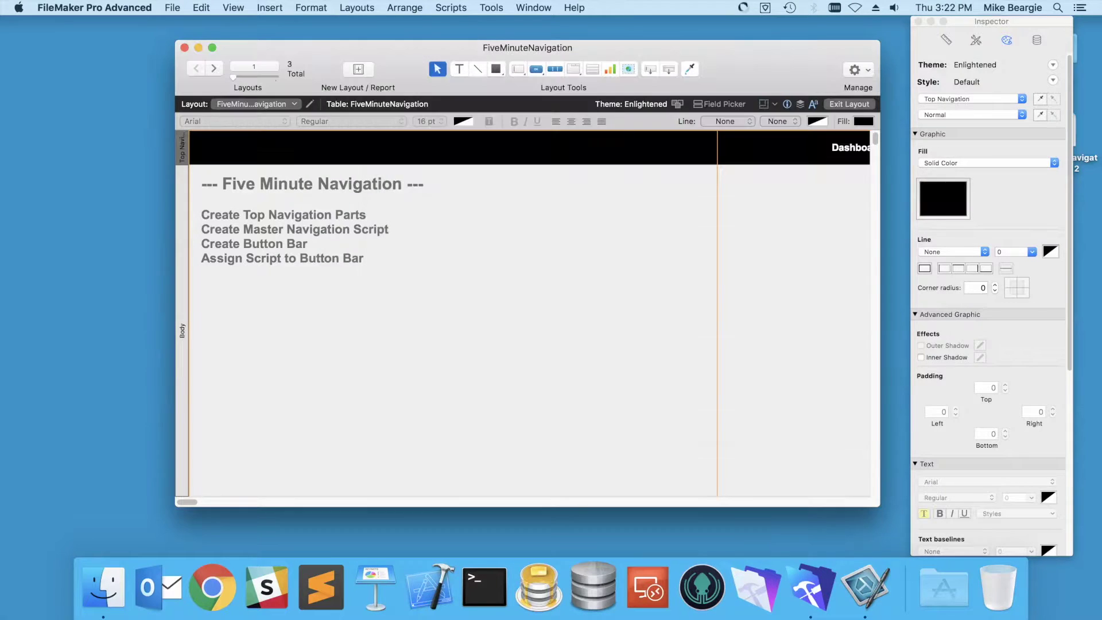
- Add a Top Navigation part to the Contacts List layout and enlarge its height to match the FiveMinuteNavigation layout's navigation part
{"action": "key", "text": "ctrl+Down"}
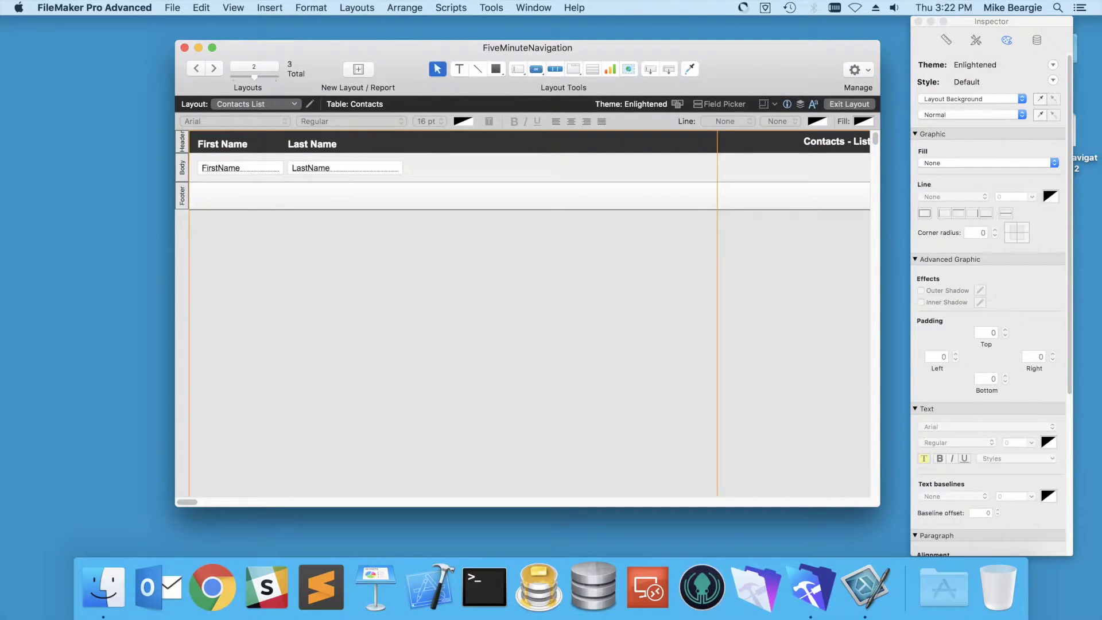
{"action": "left_click", "coordinate": [357, 8]}
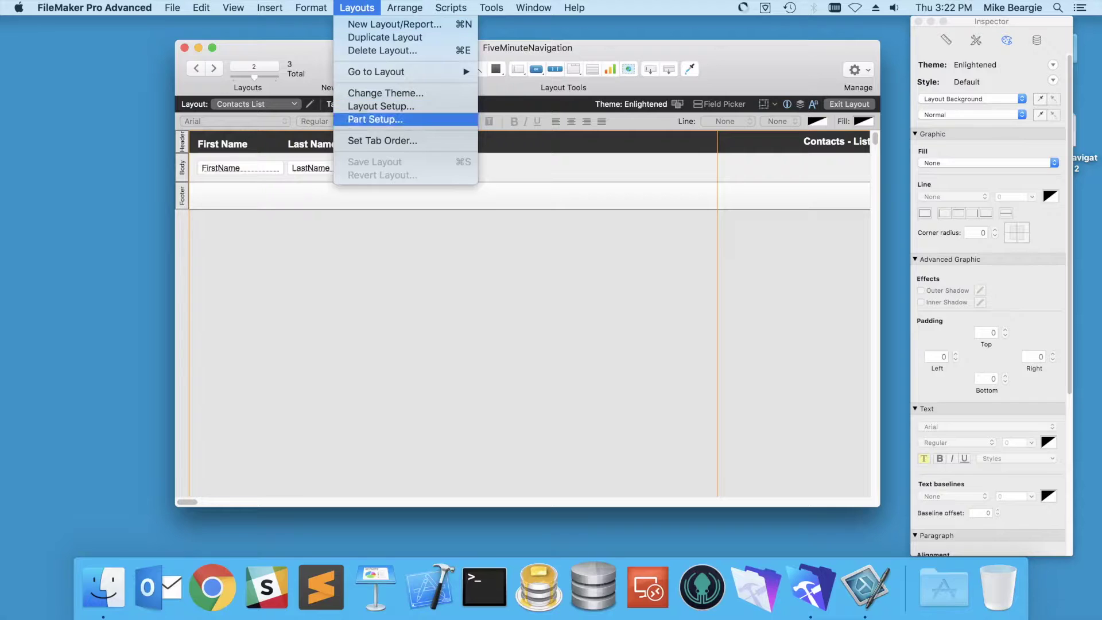
{"action": "left_click", "coordinate": [380, 119]}
{"action": "left_click", "coordinate": [660, 144]}
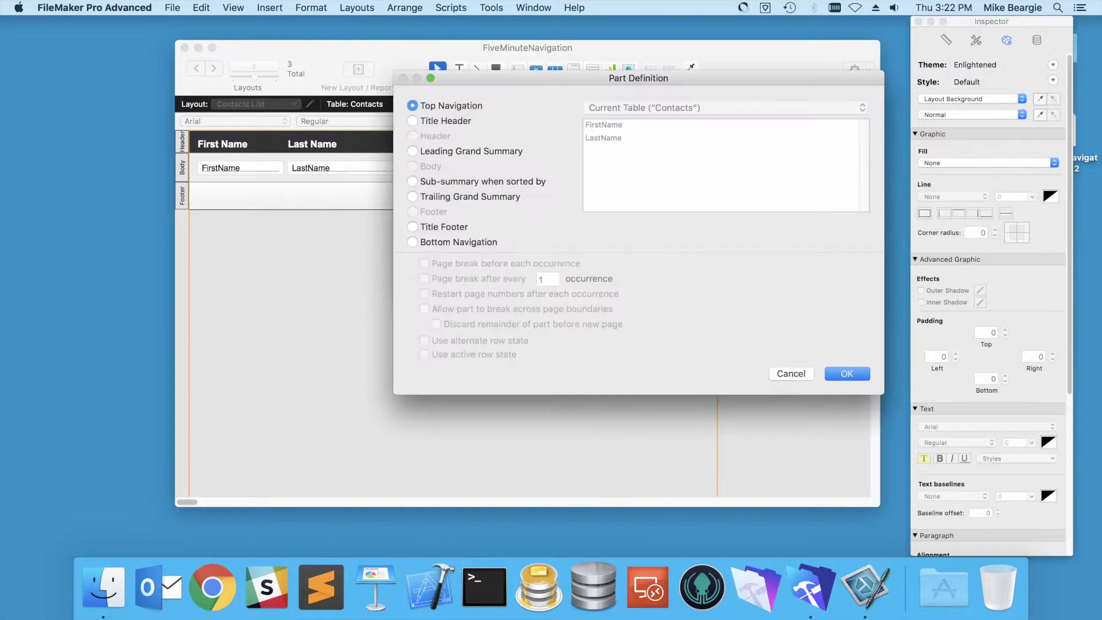
{"action": "key", "text": "Return"}
{"action": "key", "text": "Return"}
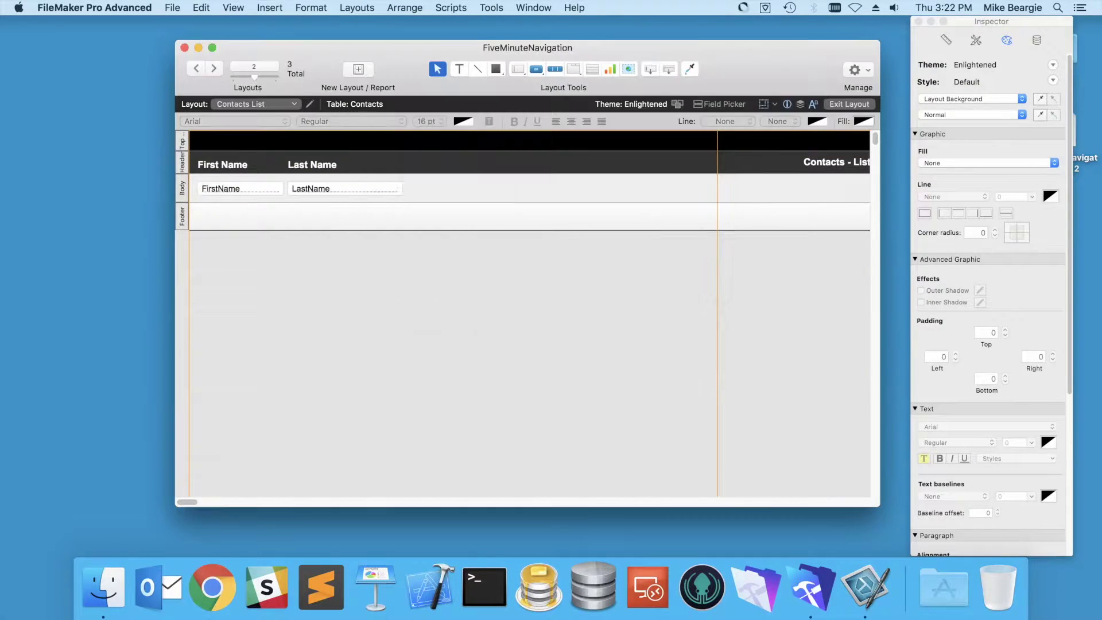
{"action": "left_click_drag", "start_coordinate": [253, 155], "coordinate": [260, 171]}
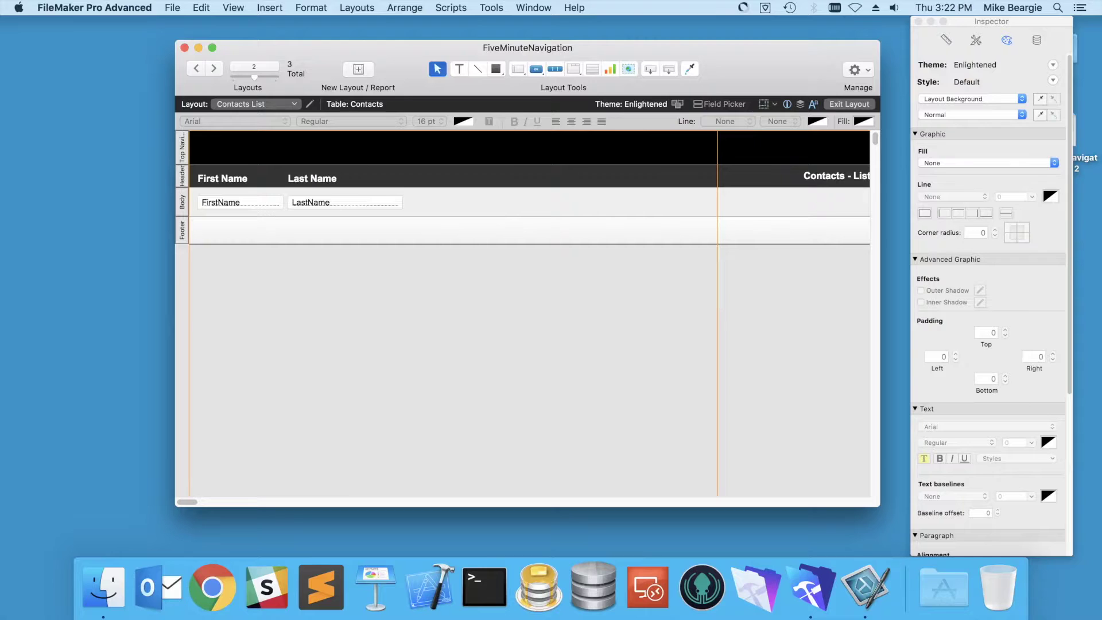
- Change the header part of the Contacts Detail layout to Top Navigation, and return to the FiveMinuteNavigation layout
{"action": "left_click", "coordinate": [214, 69]}
{"action": "double_click", "coordinate": [182, 148]}
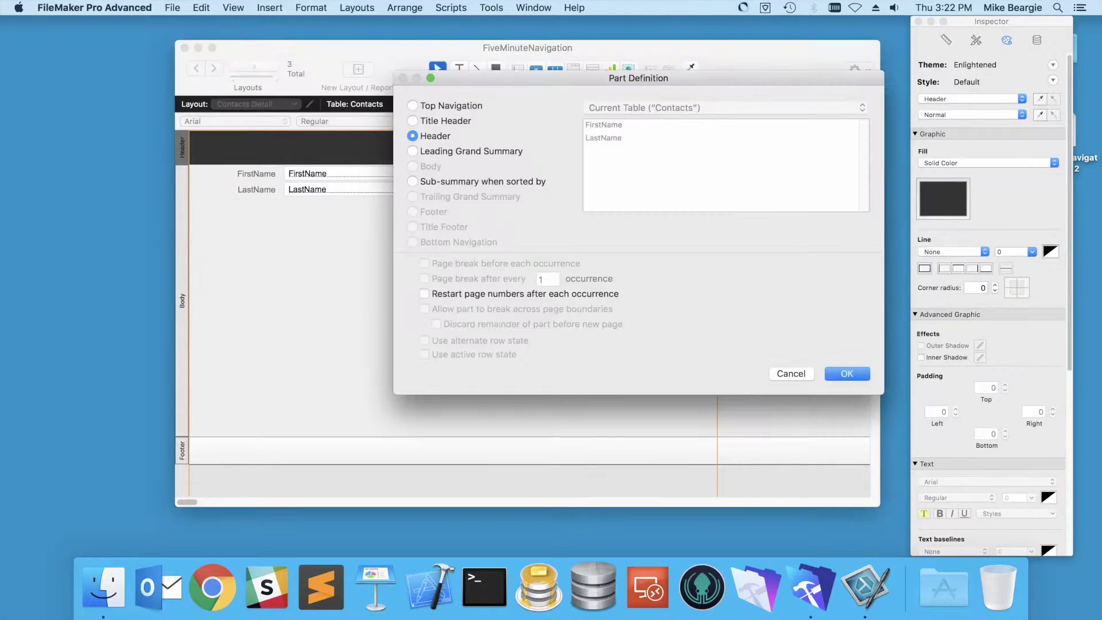
{"action": "left_click", "coordinate": [413, 106]}
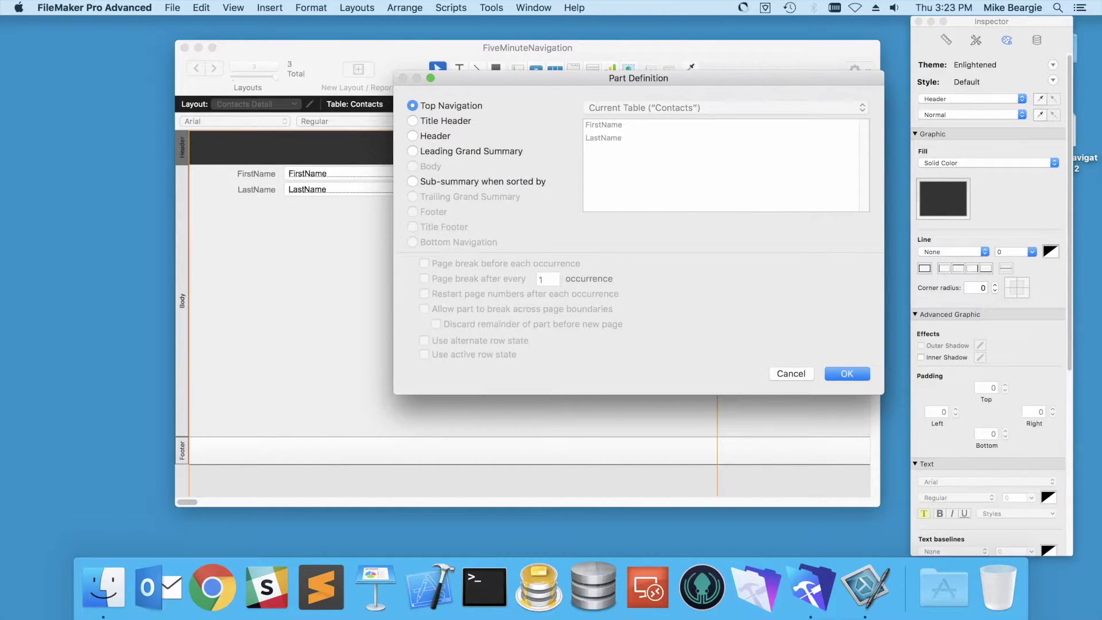
{"action": "key", "text": "Return"}
{"action": "left_click", "coordinate": [255, 104]}
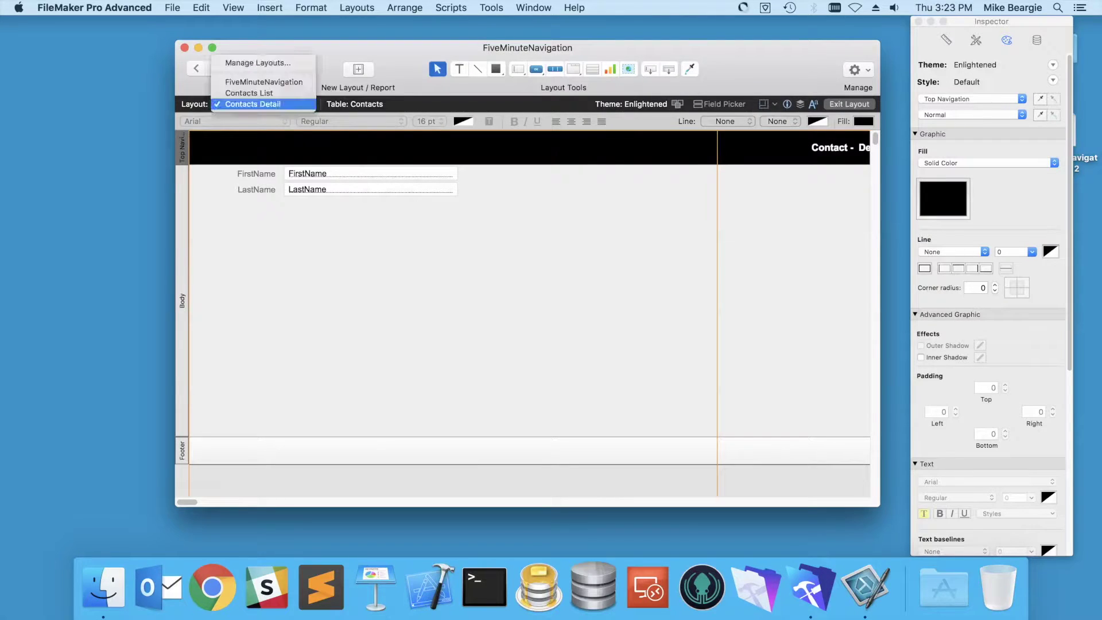
{"action": "left_click", "coordinate": [264, 82]}
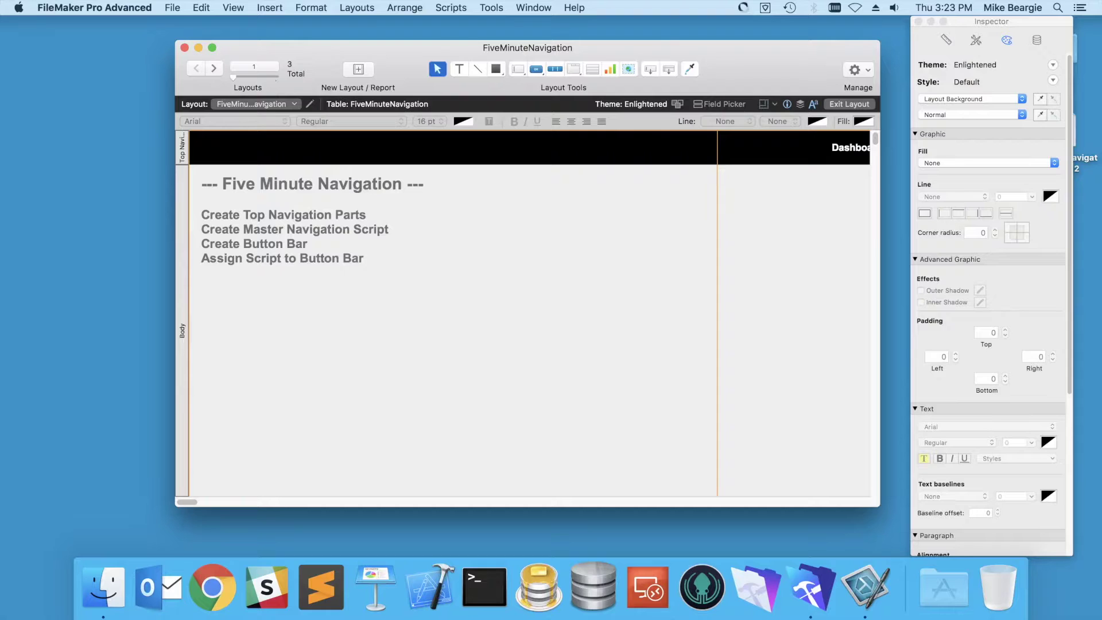
- Create a new script named "Master Navigation [ action ]"
{"action": "key", "text": "super+shift+s"}
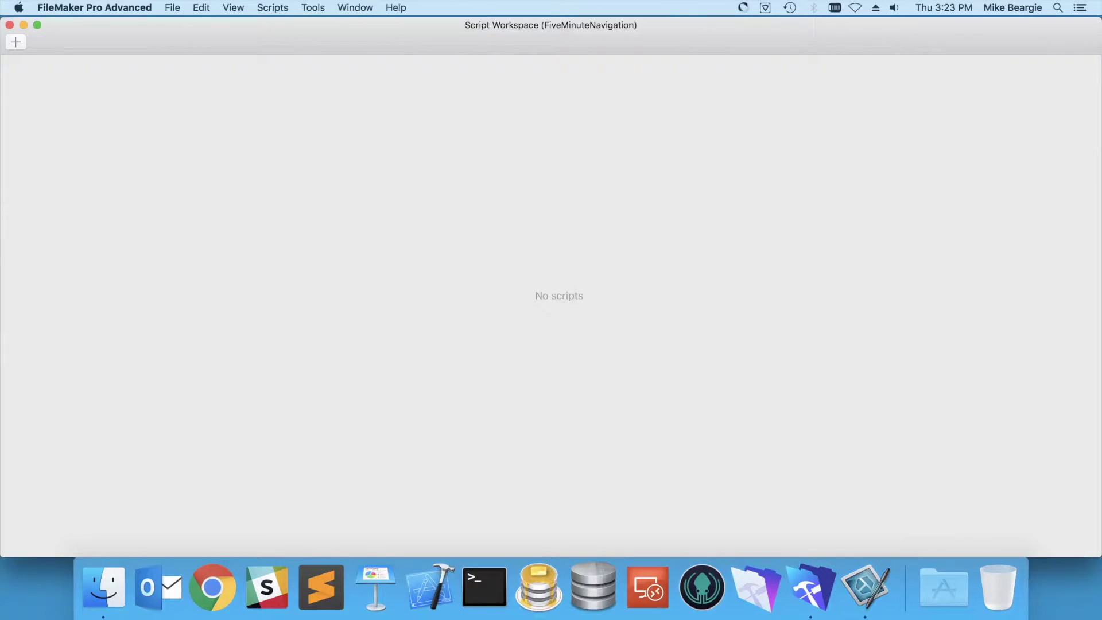
{"action": "key", "text": "super+n"}
{"action": "type", "text": "Master Navi"}
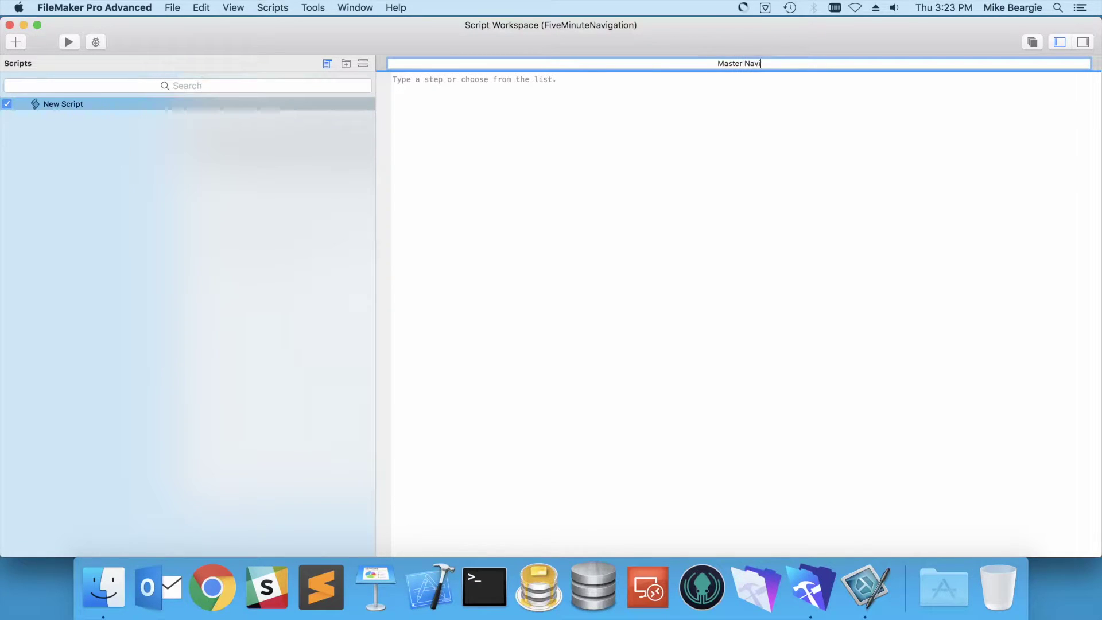
{"action": "type", "text": "gation [ action ]"}
{"action": "key", "text": "Return"}
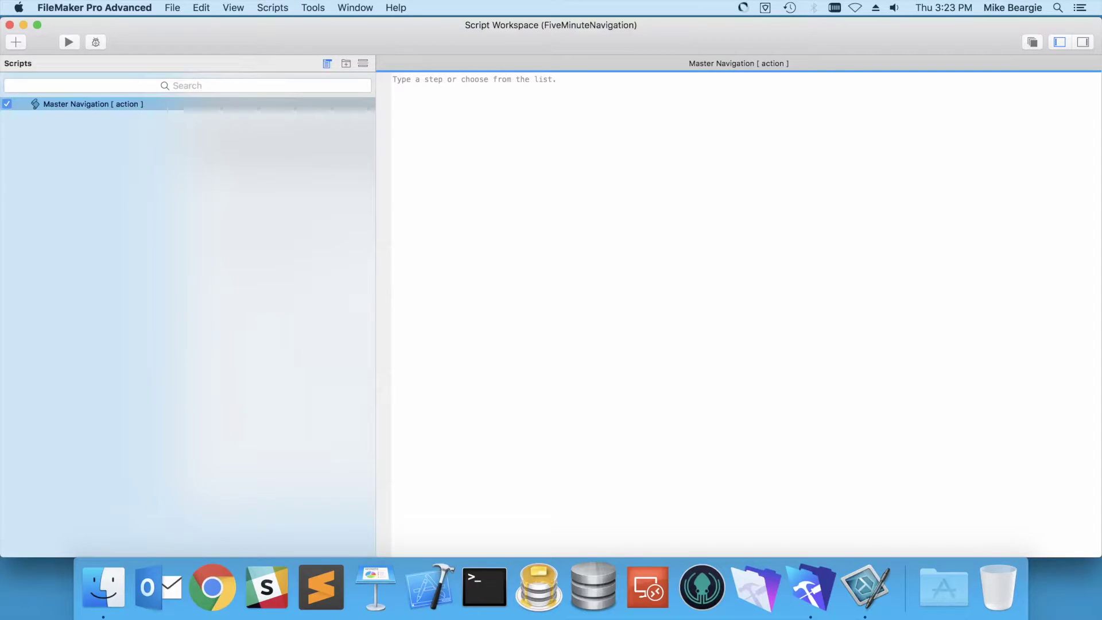
- Add a Set Variable step that stores Get(ScriptParameter) in $p
{"action": "type", "text": "set var"}
{"action": "key", "text": "Return"}
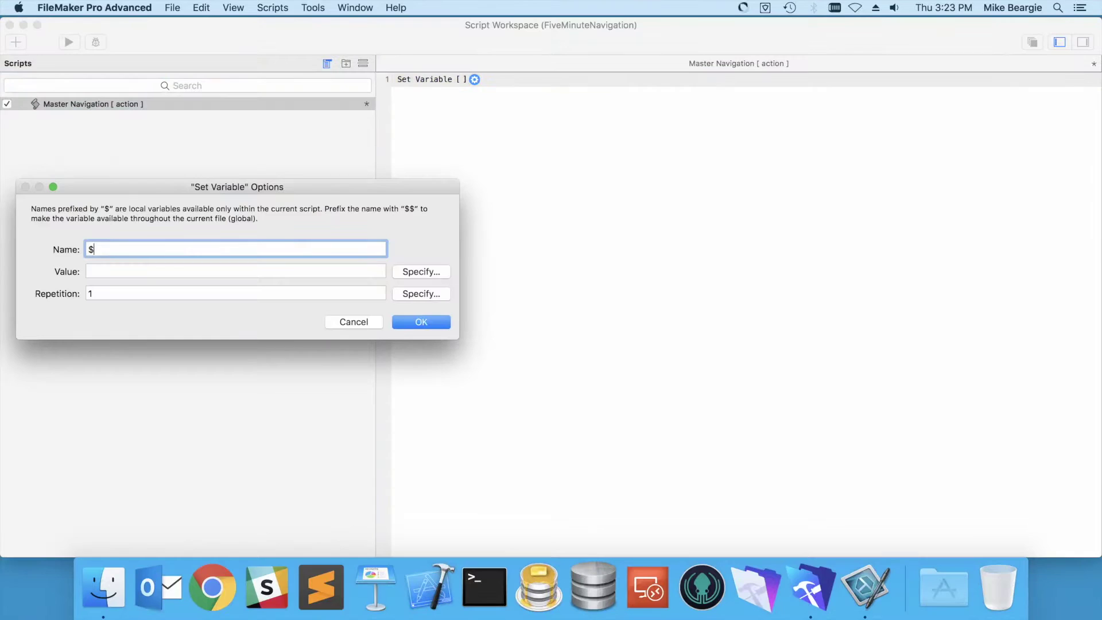
{"action": "type", "text": "p"}
{"action": "key", "text": "Tab"}
{"action": "type", "text": "get(script"}
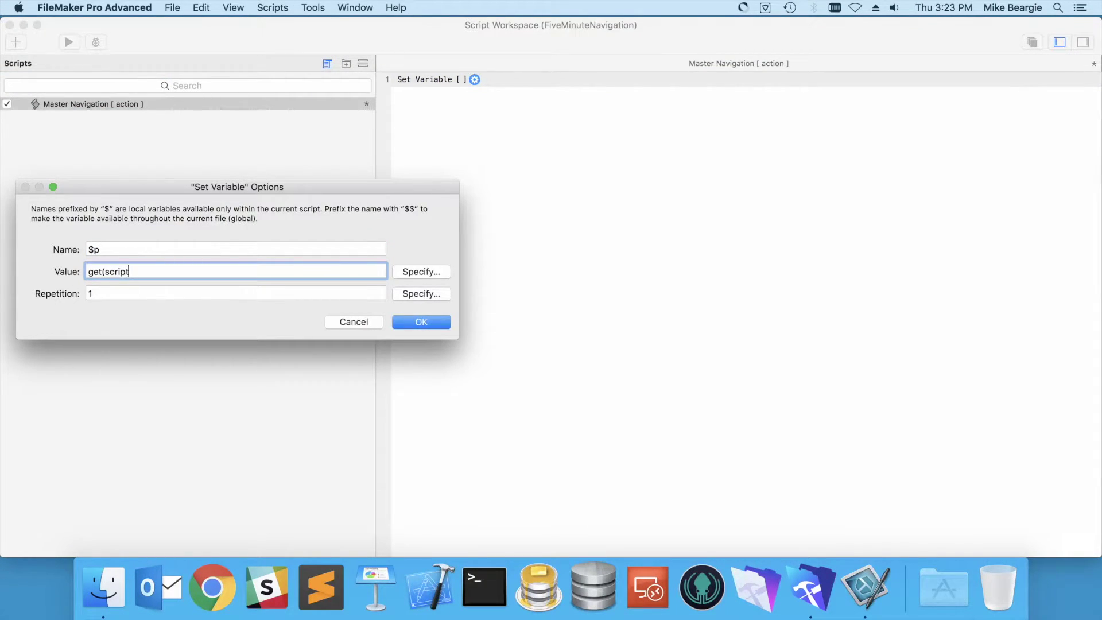
{"action": "type", "text": "parameter)"}
{"action": "key", "text": "Return"}
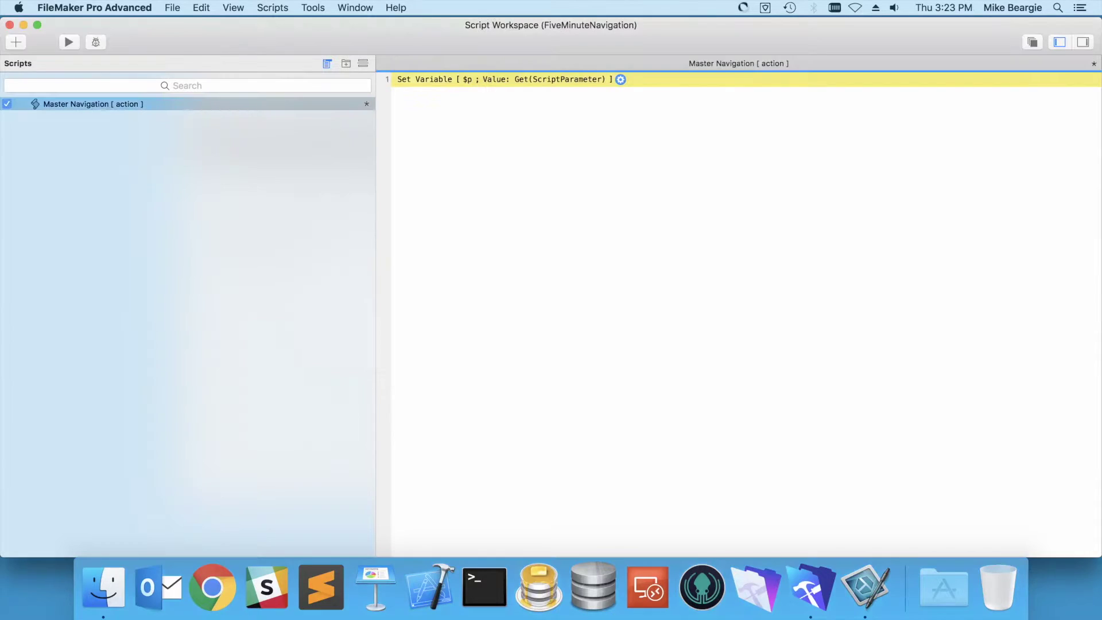
- Add an If block below the variable with the condition IsEmpty ( $p )
{"action": "key", "text": "Return"}
{"action": "type", "text": "i"}
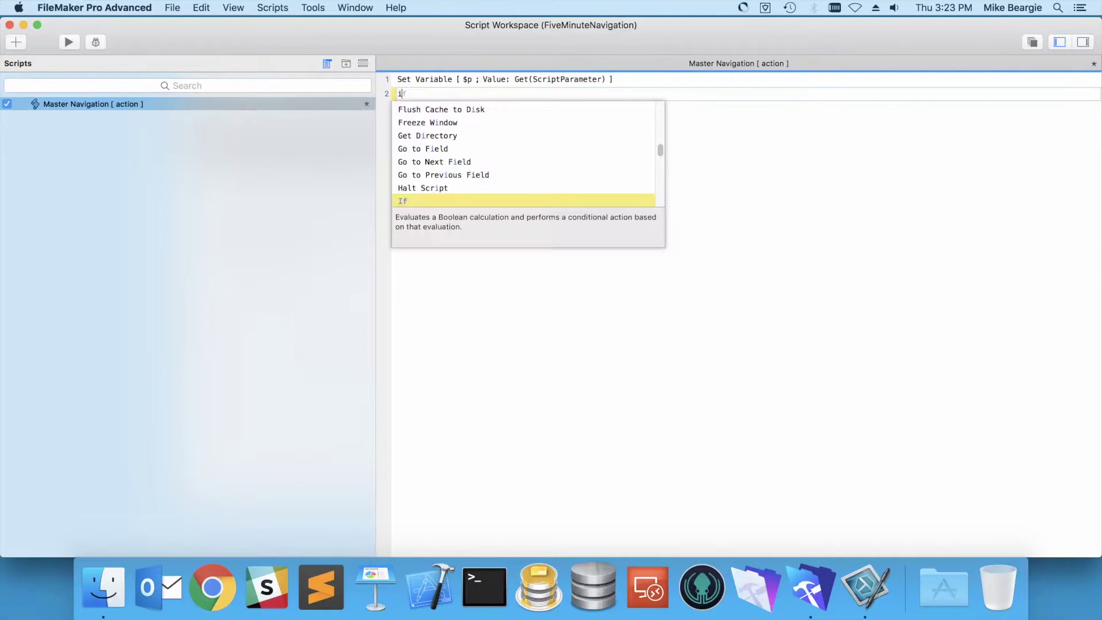
{"action": "type", "text": "f"}
{"action": "key", "text": "Return"}
{"action": "type", "text": "ism"}
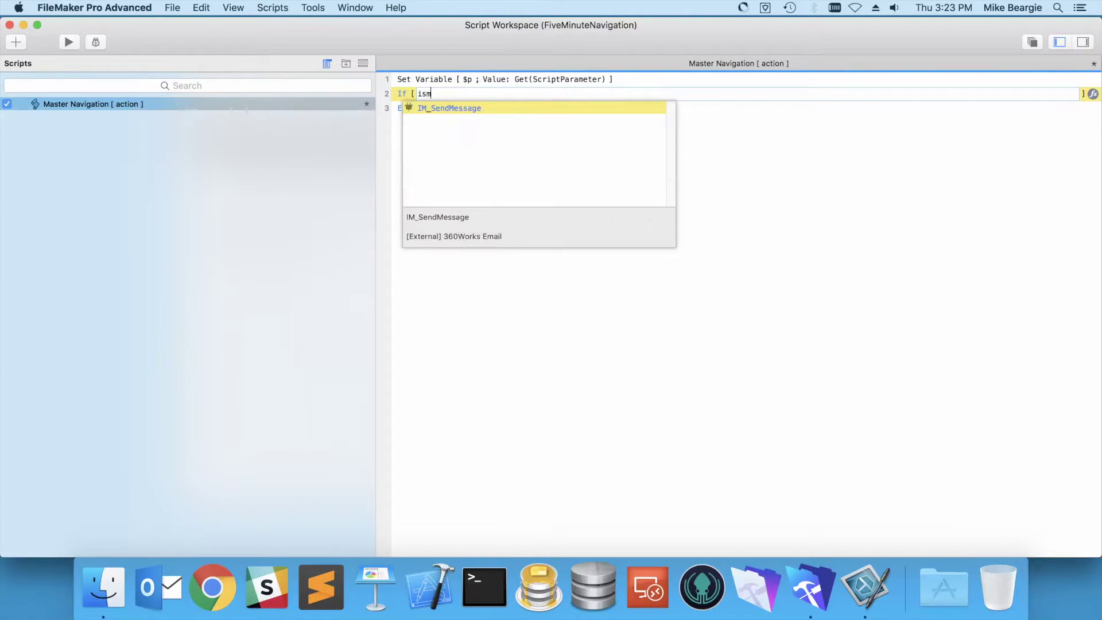
{"action": "key", "text": "BackSpace"}
{"action": "type", "text": "em"}
{"action": "key", "text": "Return"}
{"action": "type", "text": "$p"}
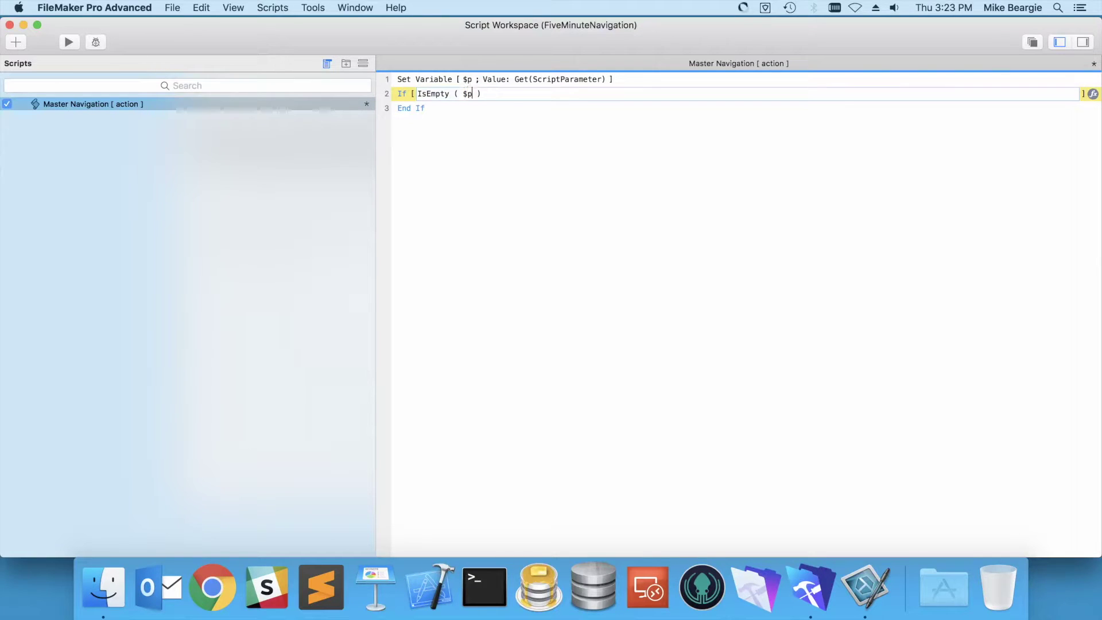
{"action": "key", "text": "Return"}
{"action": "key", "text": "Return"}
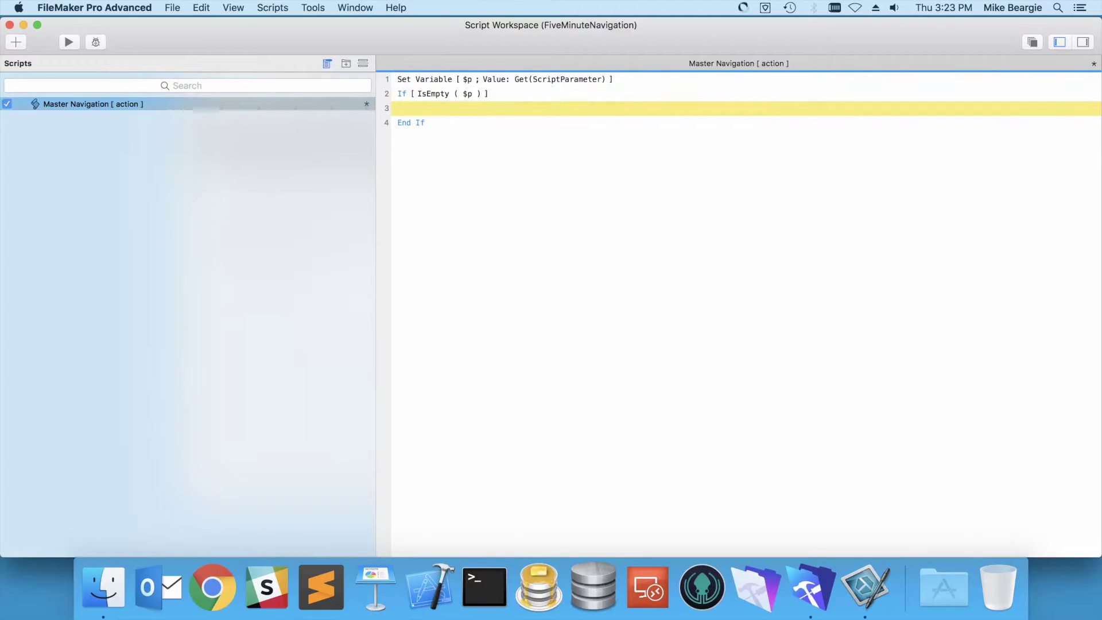
- Insert an Exit Script step with an empty text result inside the IsEmpty block
{"action": "type", "text": "exit"}
{"action": "key", "text": "Return"}
{"action": "key", "text": "BackSpace"}
{"action": "key", "text": "Return"}
{"action": "type", "text": "exit"}
{"action": "key", "text": "Down"}
{"action": "key", "text": "Down"}
{"action": "key", "text": "Return"}
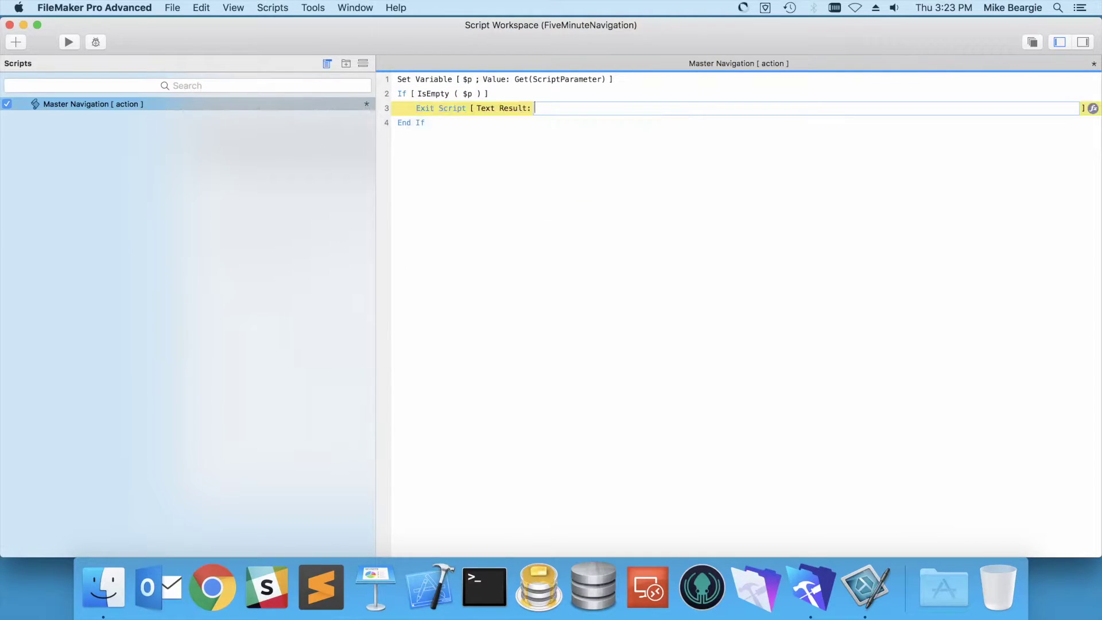
{"action": "key", "text": "Return"}
{"action": "key", "text": "Down"}
{"action": "key", "text": "Return"}
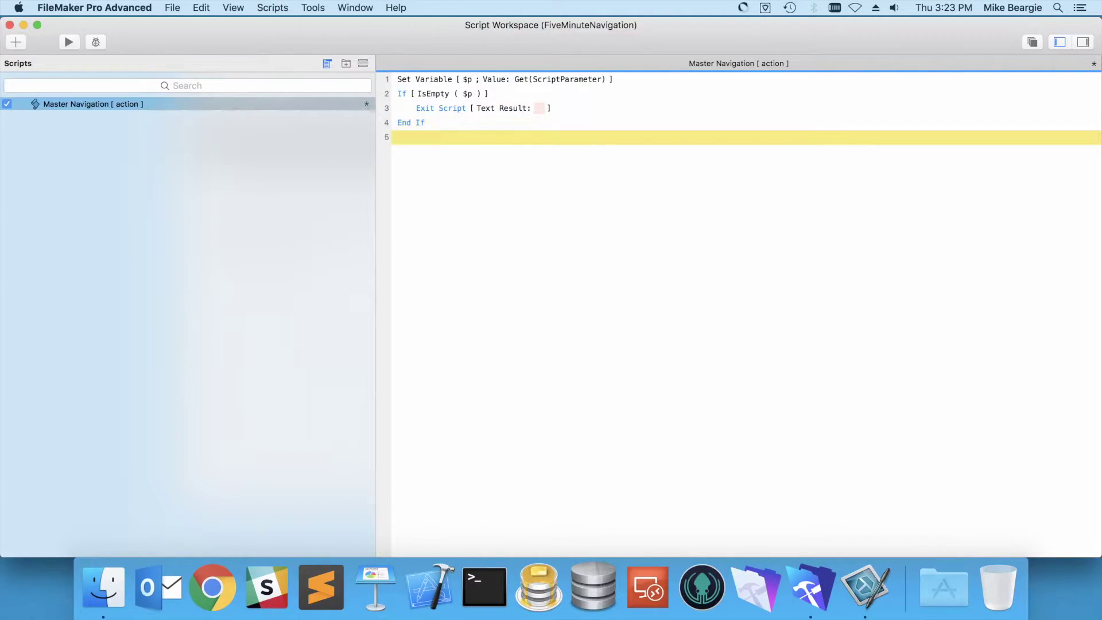
- Add a second If block, separated by a blank line, with the condition $p = "home" or $p = "dashboard"
{"action": "key", "text": "Return"}
{"action": "type", "text": "if"}
{"action": "key", "text": "Return"}
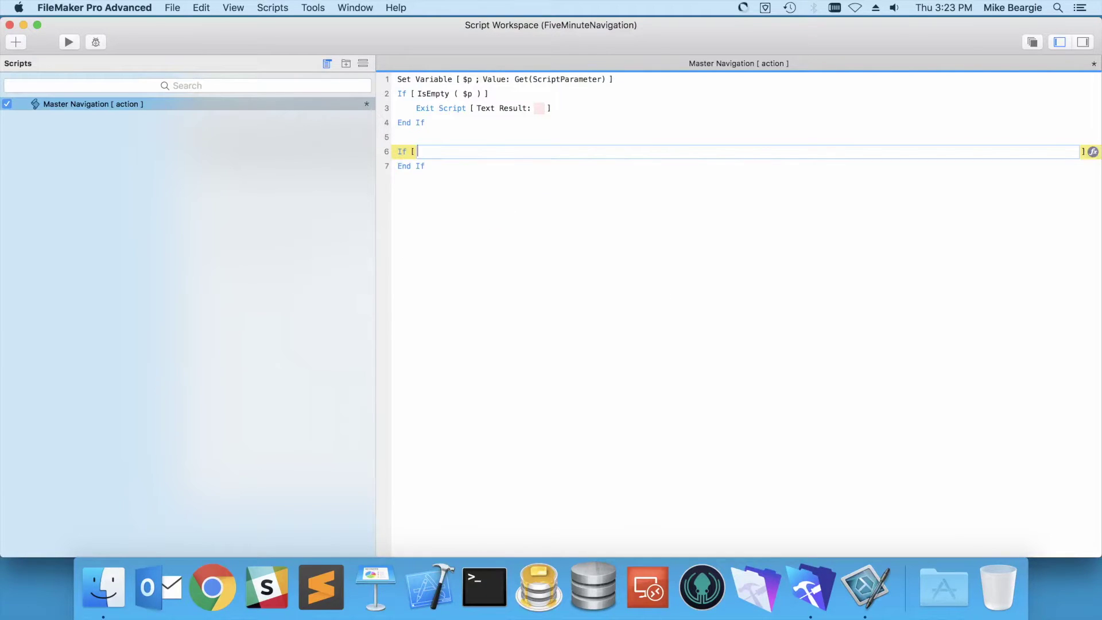
{"action": "type", "text": "$p = \"home\" or $p = \"dashboard\""}
{"action": "key", "text": "Return"}
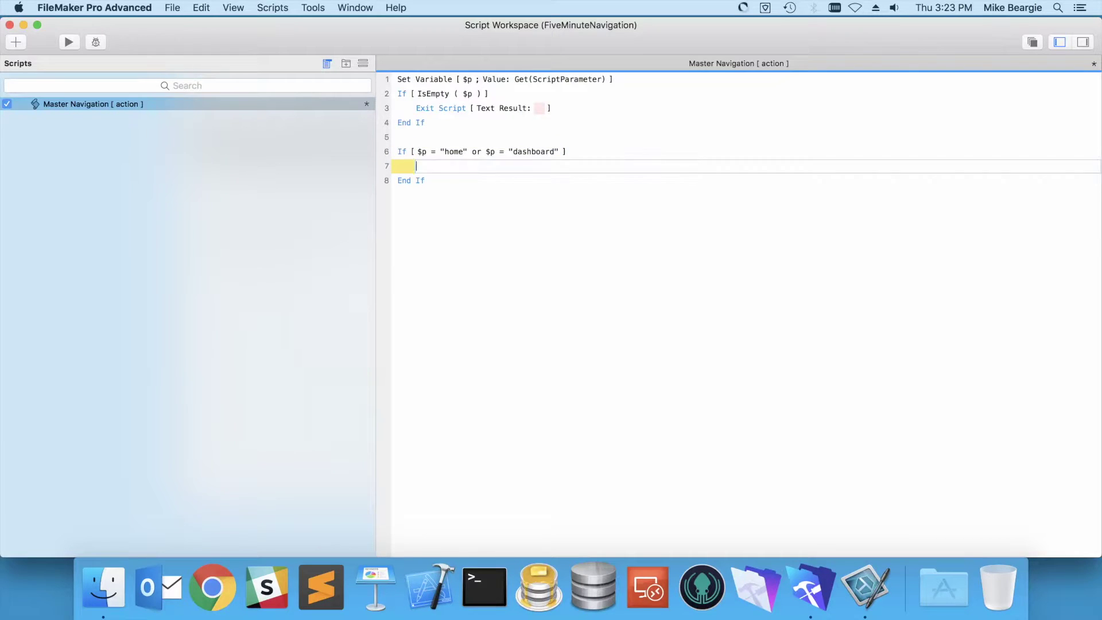
- Insert a Go to Layout step targeting the FiveMinuteNavigation layout inside the home/dashboard block
{"action": "type", "text": "go to l"}
{"action": "key", "text": "Return"}
{"action": "key", "text": "space"}
{"action": "key", "text": "Down"}
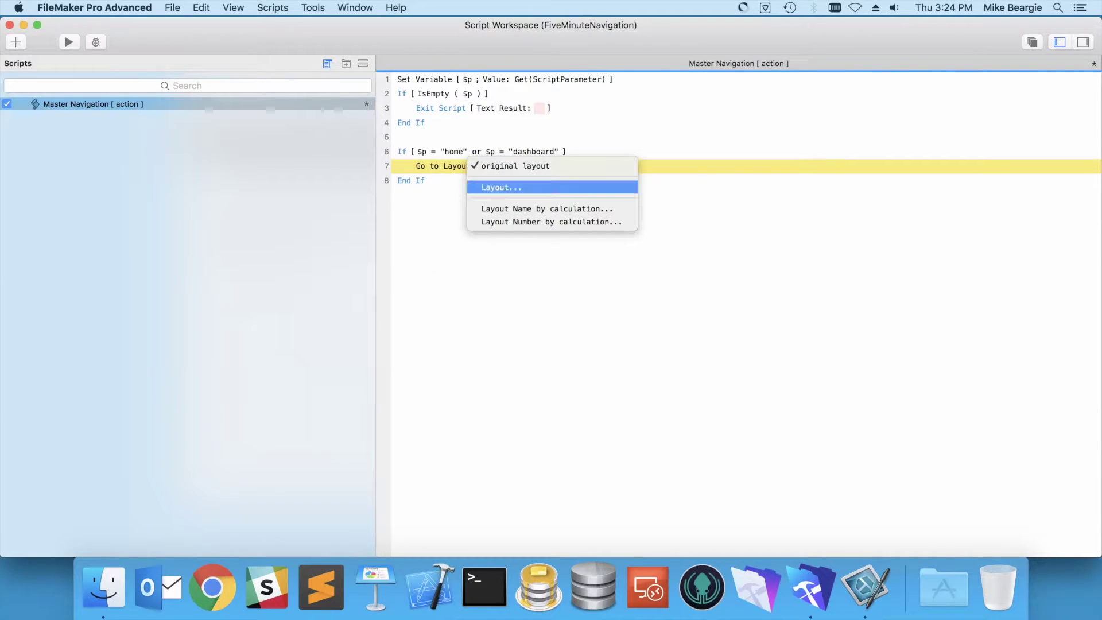
{"action": "key", "text": "Return"}
{"action": "key", "text": "Down"}
{"action": "key", "text": "Return"}
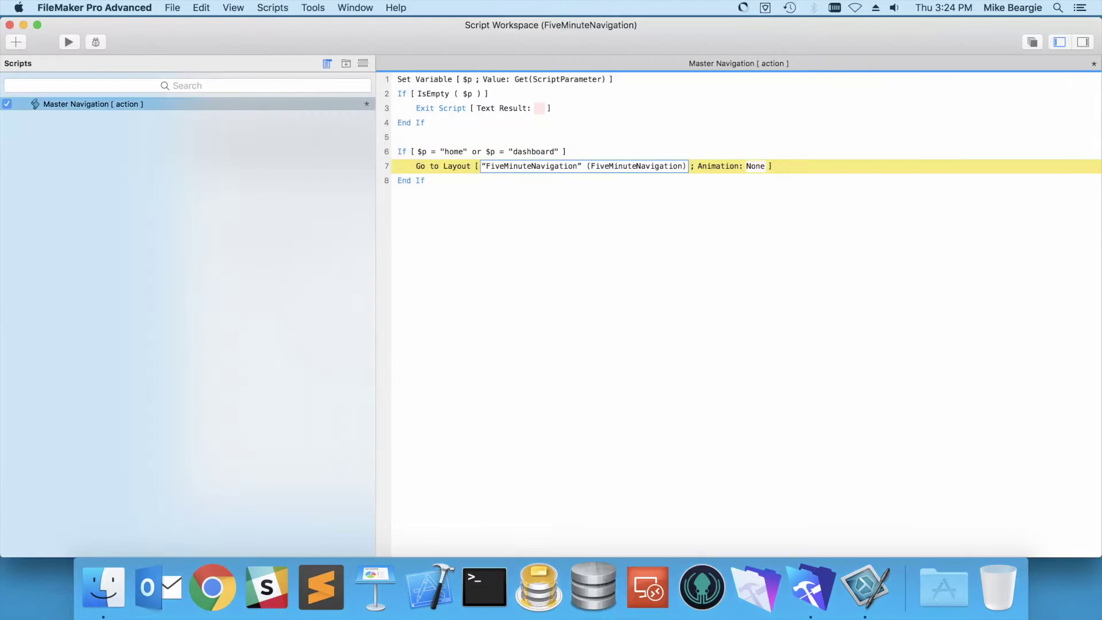
- Add another If block below the home/dashboard block with the condition $p = "contactslist"
{"action": "key", "text": "Down"}
{"action": "key", "text": "Down"}
{"action": "key", "text": "Return"}
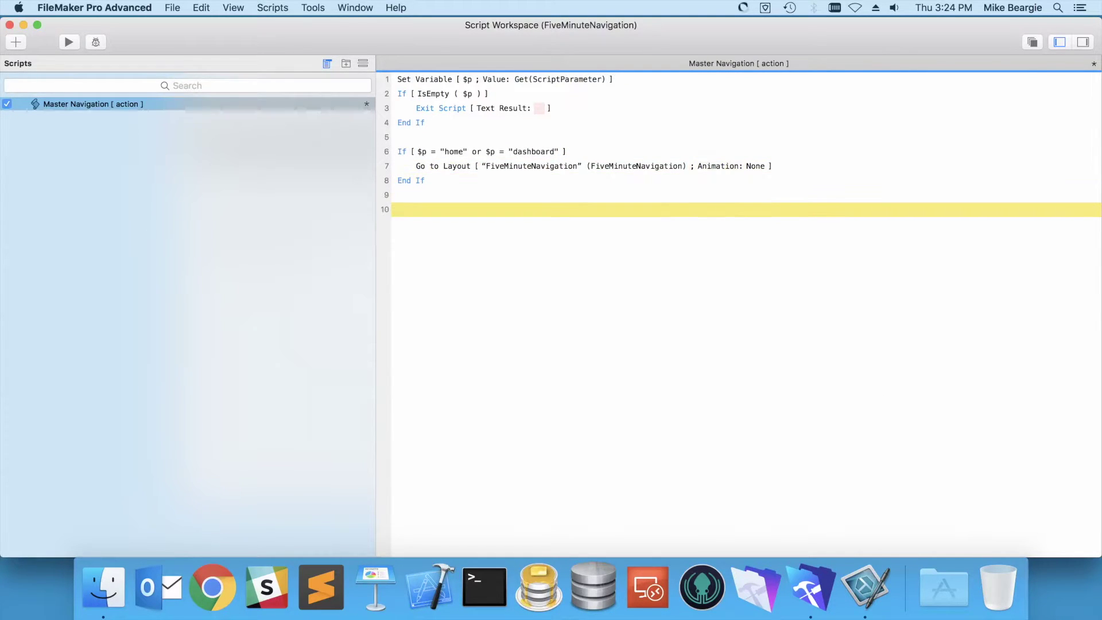
{"action": "type", "text": "if"}
{"action": "key", "text": "Return"}
{"action": "type", "text": "$p"}
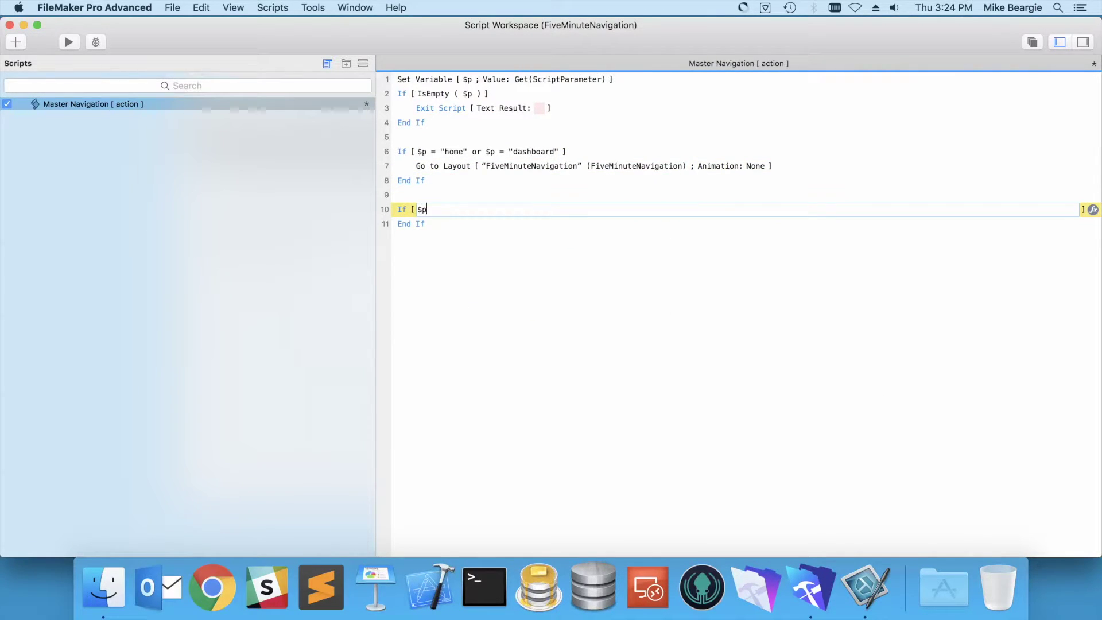
{"action": "type", "text": " = \"contactslist\""}
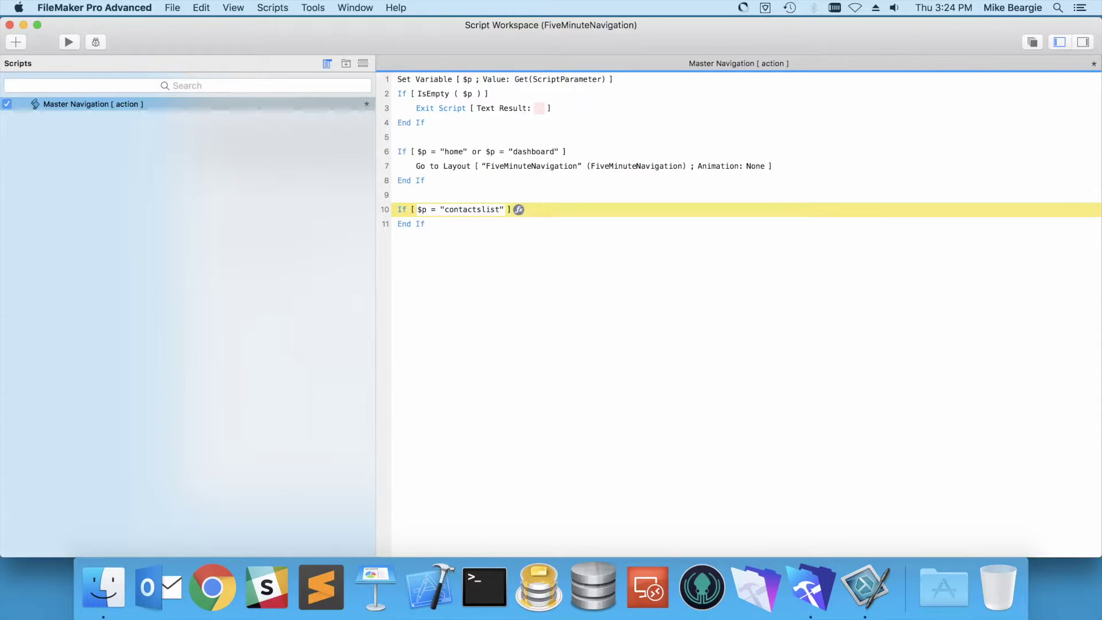
- Insert a Go to Layout step targeting the Contacts List layout inside the "contactslist" block
{"action": "key", "text": "Return"}
{"action": "type", "text": "go to l"}
{"action": "key", "text": "Return"}
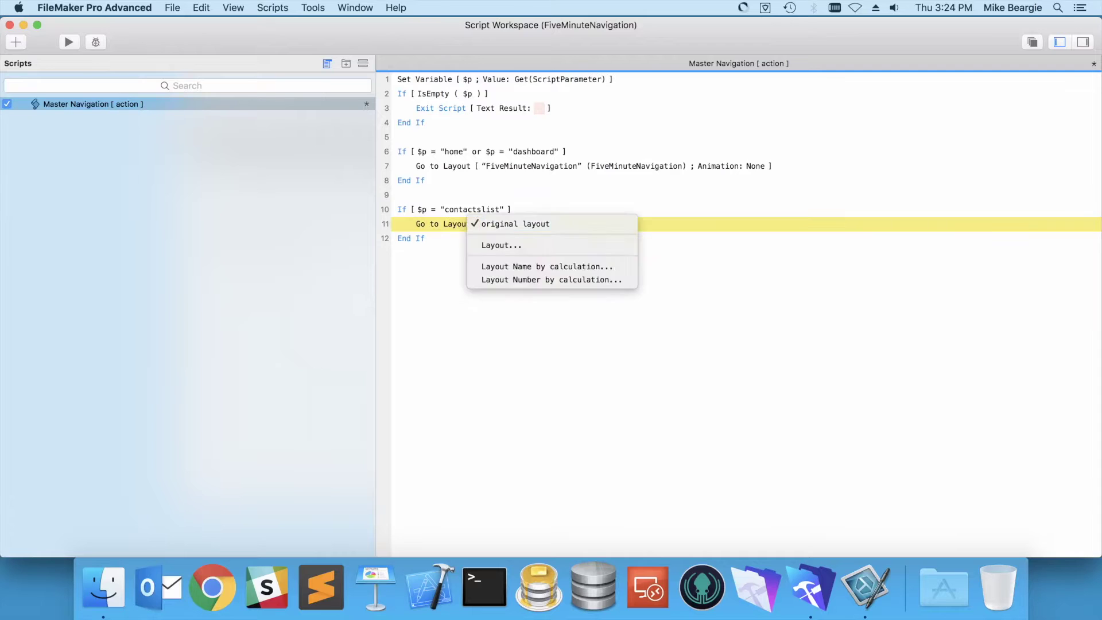
{"action": "key", "text": "Down"}
{"action": "key", "text": "Return"}
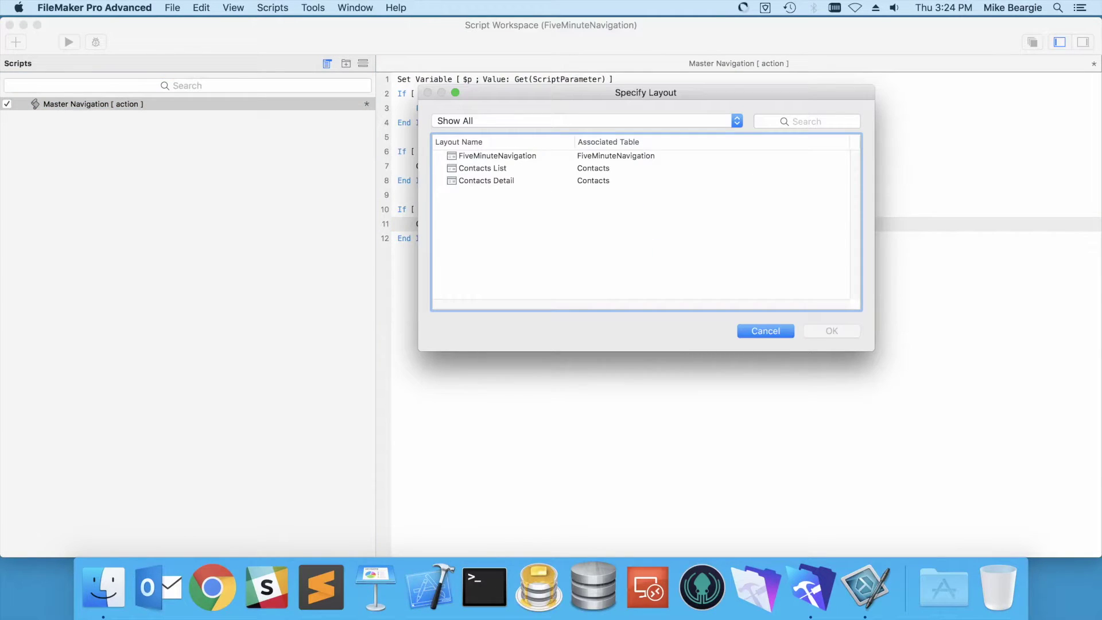
{"action": "double_click", "coordinate": [482, 169]}
- Duplicate the "contactslist" If block below a blank line and set the copy's condition to $p = "contactsdetail"
{"action": "left_click_drag", "start_coordinate": [543, 210], "coordinate": [543, 238]}
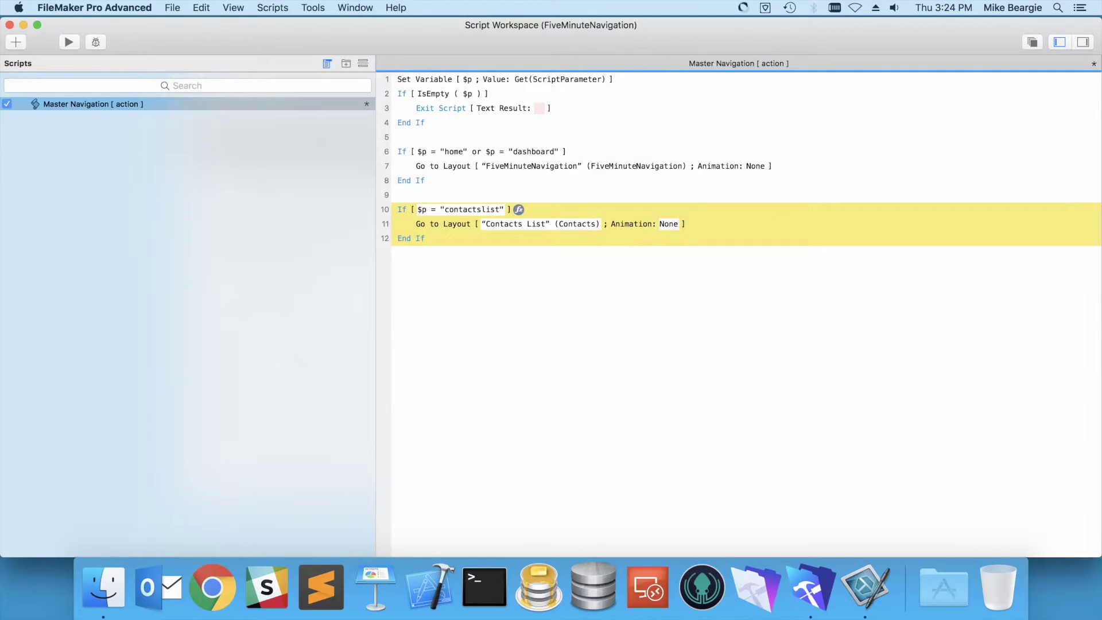
{"action": "key", "text": "super+d"}
{"action": "key", "text": "Up"}
{"action": "key", "text": "Return"}
{"action": "double_click", "coordinate": [474, 267]}
{"action": "type", "text": "contac"}
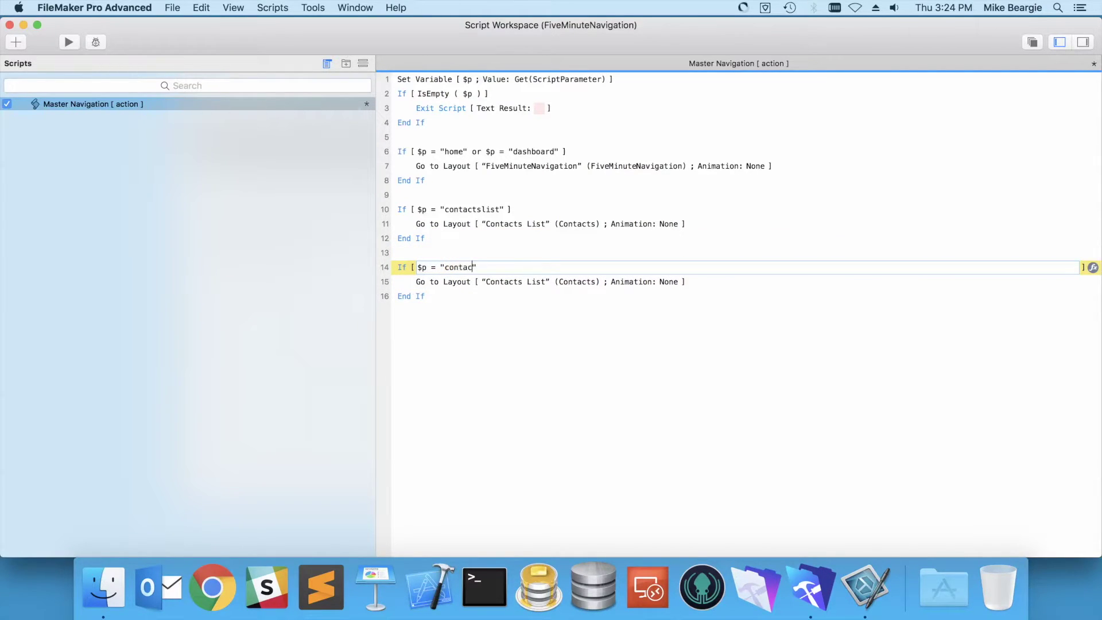
{"action": "type", "text": "tsdetail"}
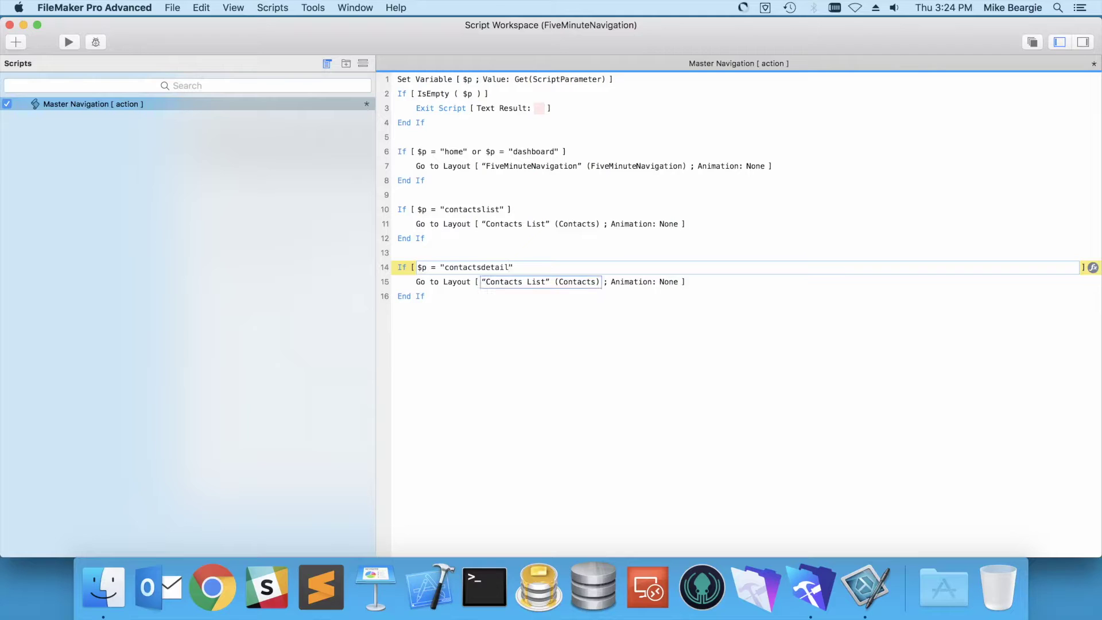
- Set the Go to Layout step in the "contactsdetail" block to the Contacts Detail layout
{"action": "left_click", "coordinate": [517, 282]}
{"action": "left_click", "coordinate": [499, 282]}
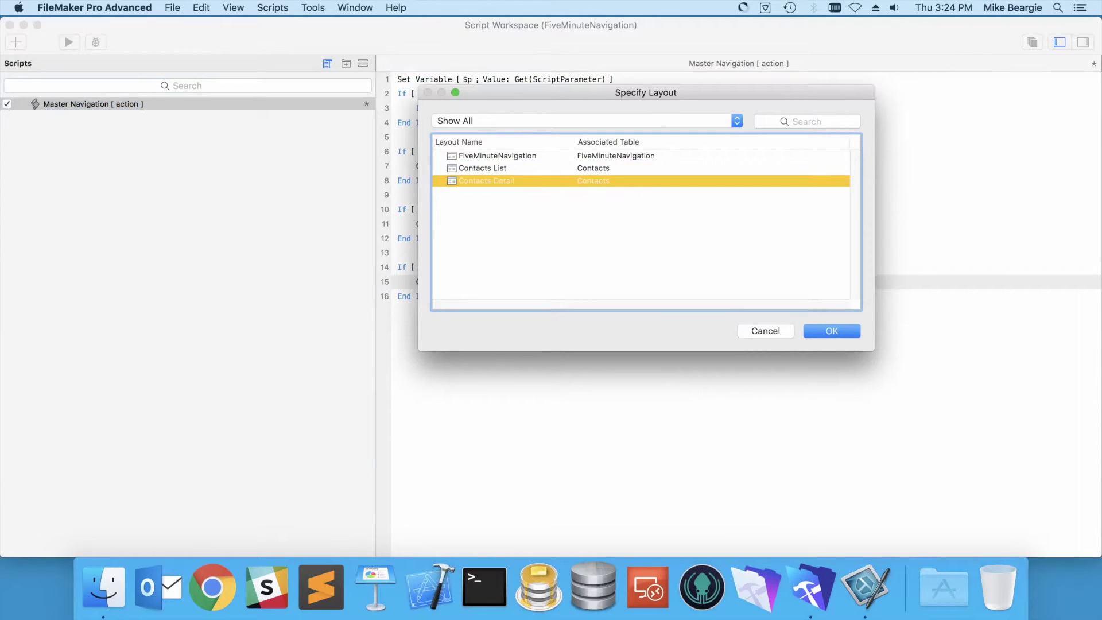
{"action": "key", "text": "Return"}
- Add Show All Records and Sort Records steps after Go to Layout in the "contactslist" block
{"action": "left_click", "coordinate": [637, 224]}
{"action": "key", "text": "Return"}
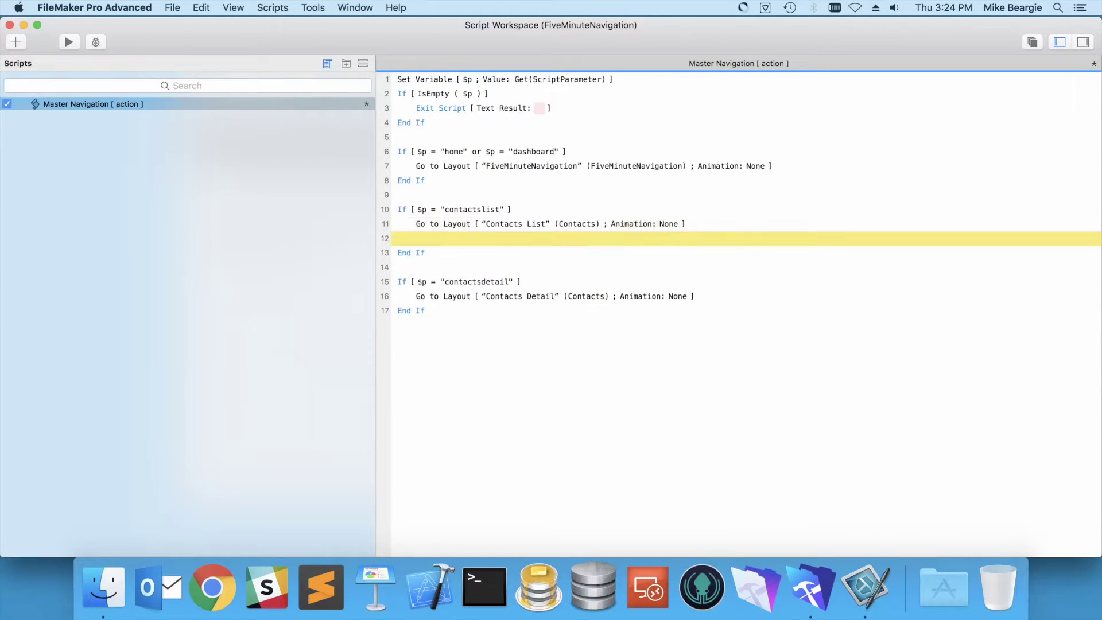
{"action": "type", "text": "show"}
{"action": "key", "text": "Return"}
{"action": "key", "text": "Return"}
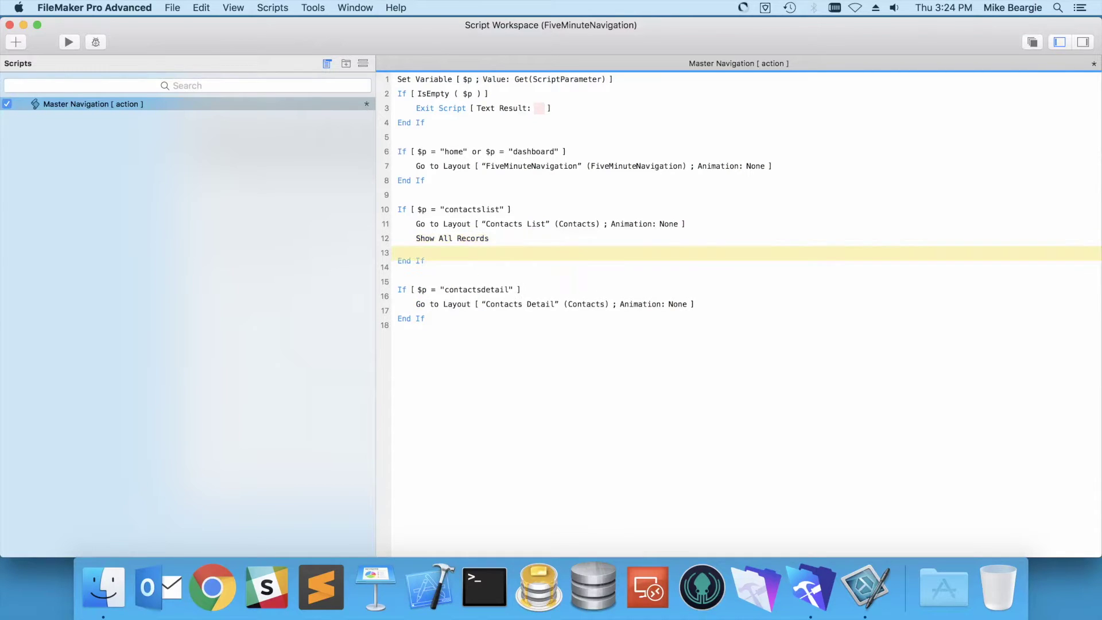
{"action": "type", "text": "sort re"}
{"action": "key", "text": "Return"}
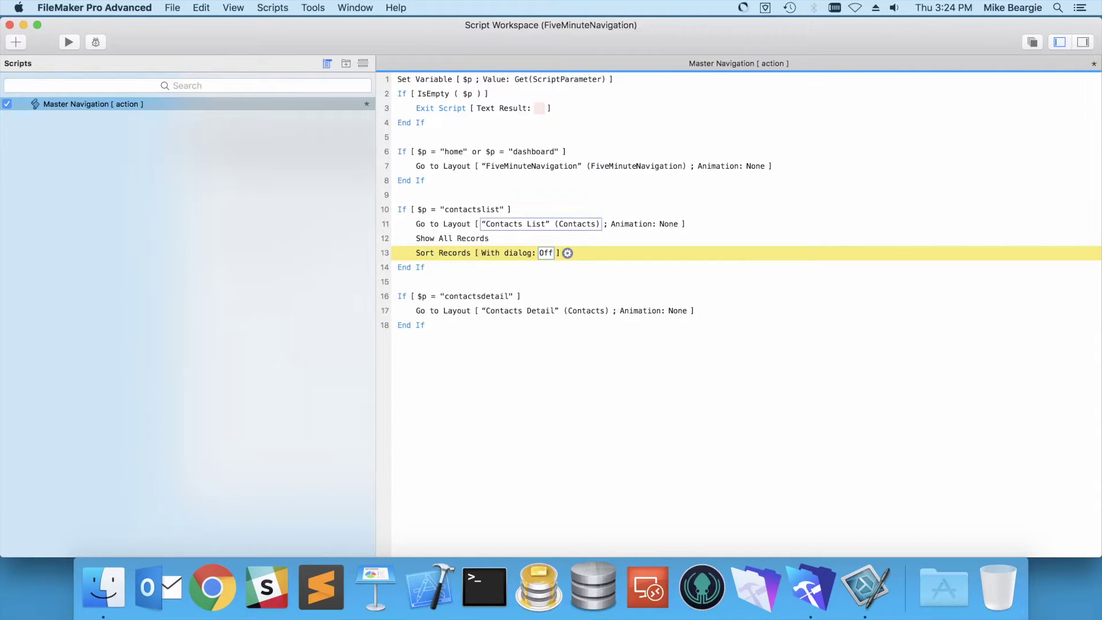
- Specify the sort order of the Sort Records step as Contacts::LastName in ascending order
{"action": "left_click", "coordinate": [567, 253]}
{"action": "left_click", "coordinate": [618, 283]}
{"action": "left_click", "coordinate": [493, 191]}
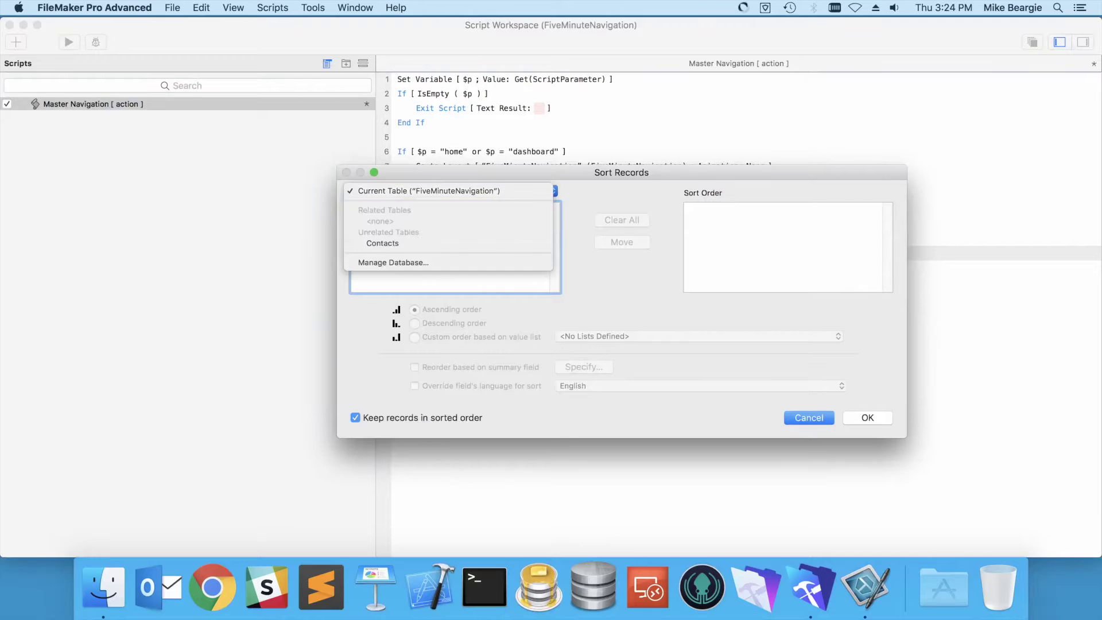
{"action": "left_click", "coordinate": [382, 243]}
{"action": "double_click", "coordinate": [376, 222]}
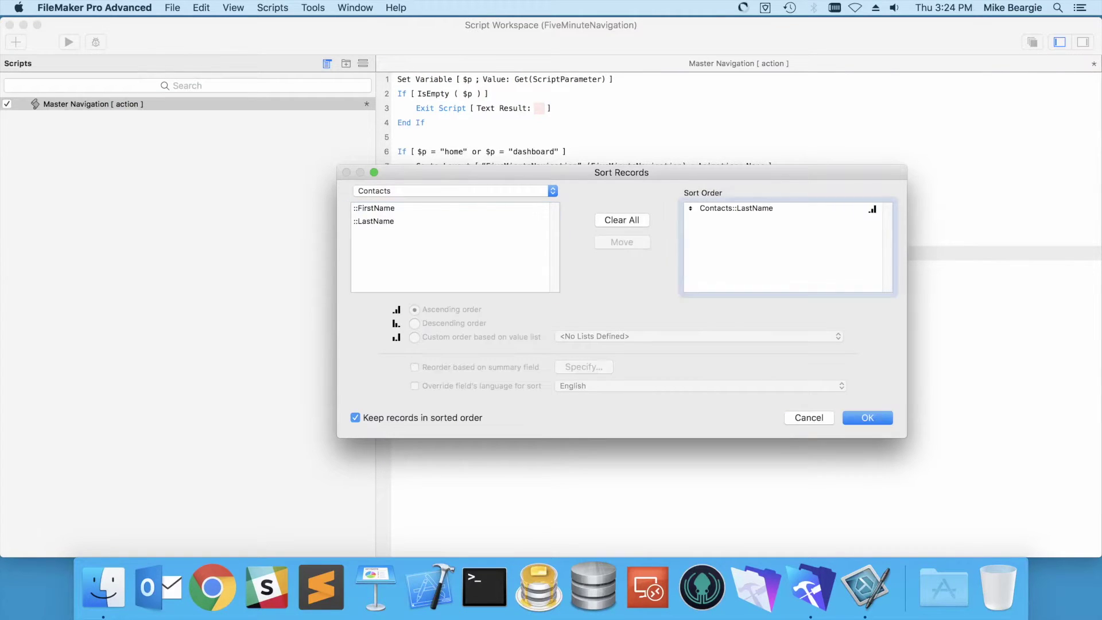
{"action": "left_click", "coordinate": [867, 418]}
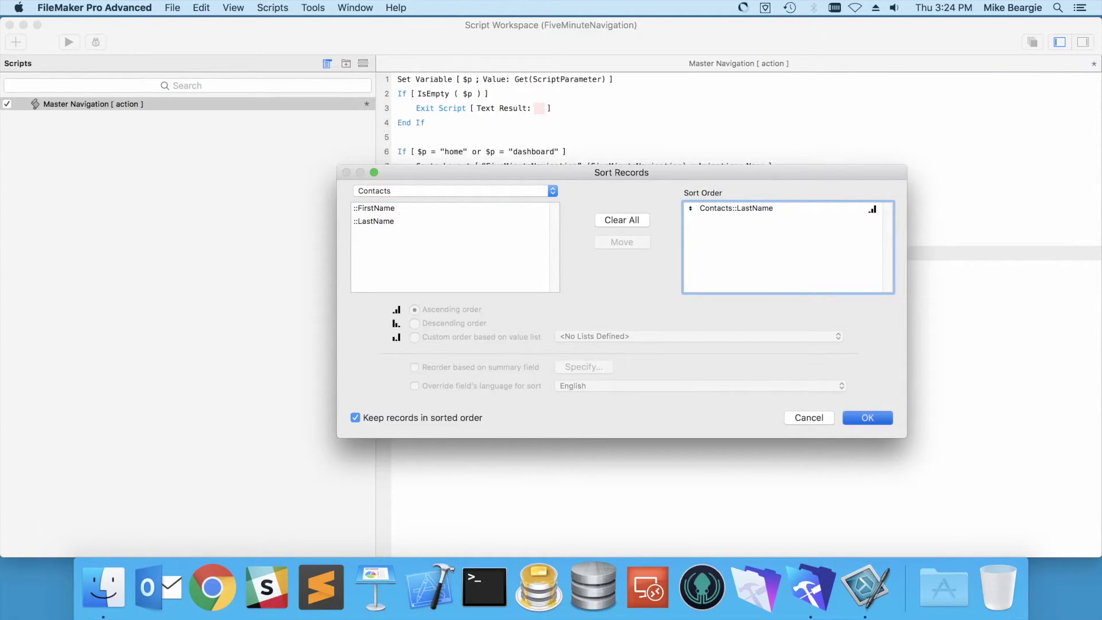
- Exclude the Master Navigation script from the Scripts menu and close the Script Workspace
{"action": "left_click", "coordinate": [718, 402]}
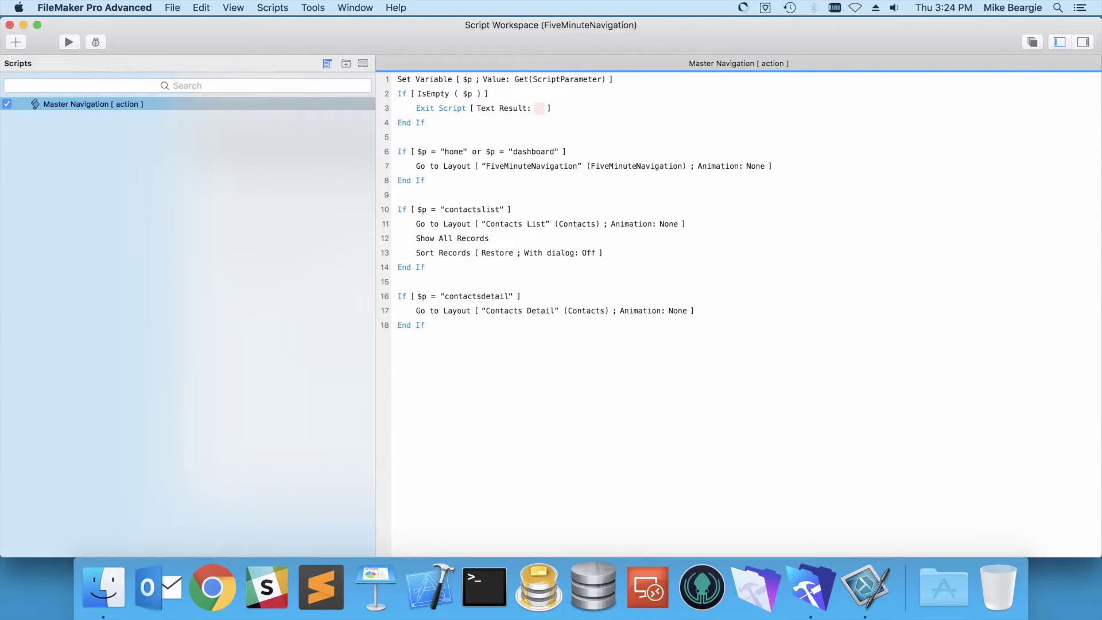
{"action": "left_click", "coordinate": [7, 104]}
{"action": "key", "text": "super+w"}
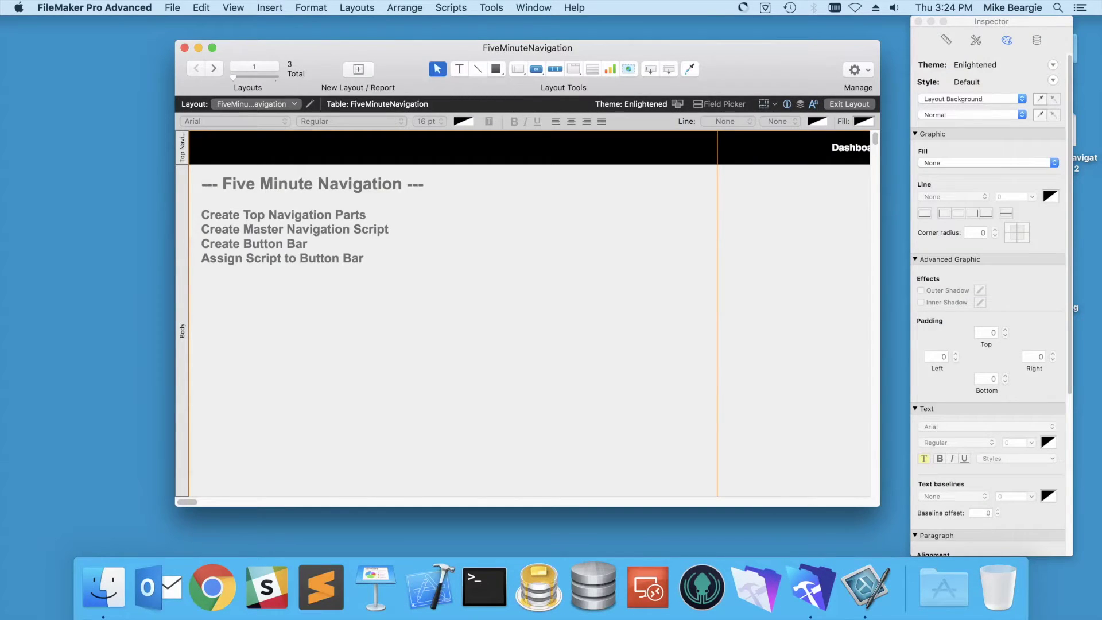
{"action": "left_click", "coordinate": [536, 69]}
{"action": "left_click_drag", "start_coordinate": [191, 132], "coordinate": [230, 165]}
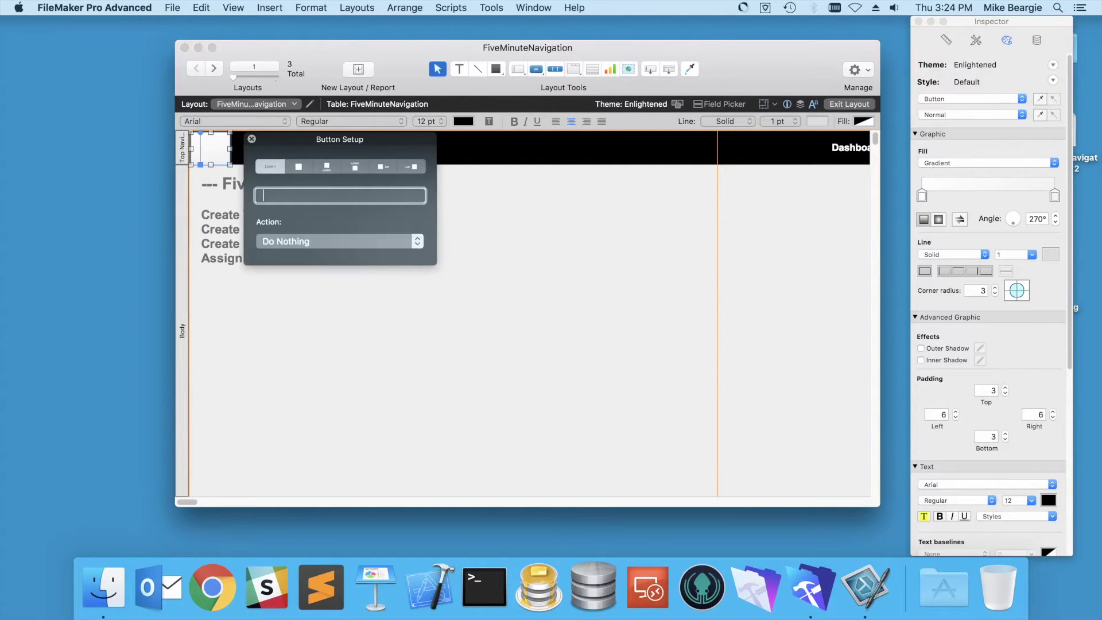
{"action": "left_click", "coordinate": [252, 139]}
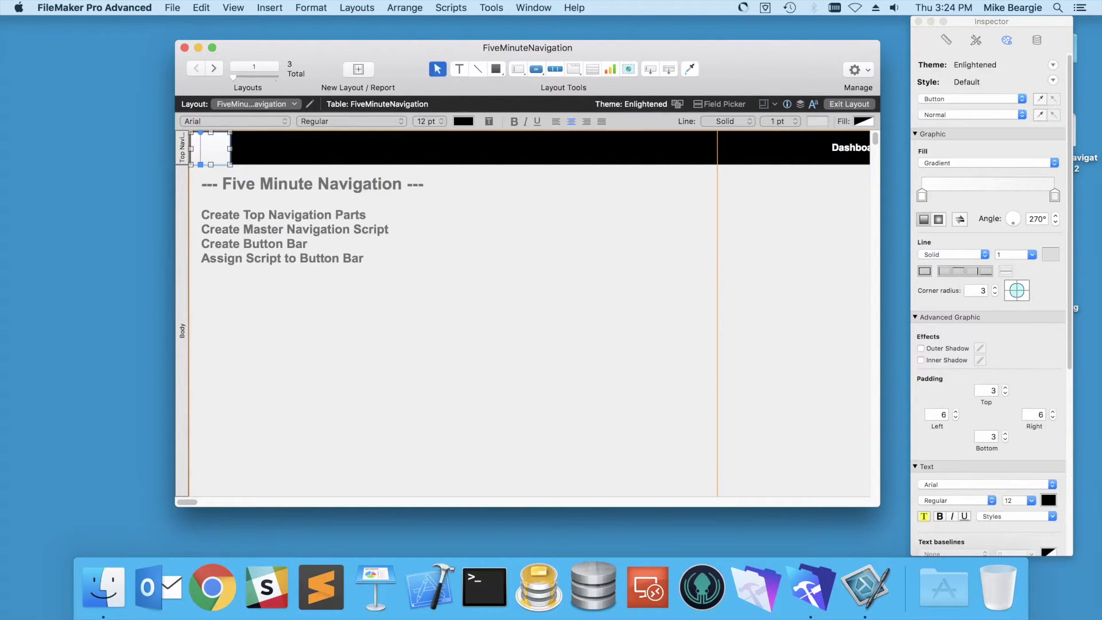
{"action": "key", "text": "Delete"}
- Draw a small button bar near the start of the Top Navigation part and reduce it to one segment
{"action": "left_click", "coordinate": [556, 69]}
{"action": "left_click_drag", "start_coordinate": [203, 135], "coordinate": [246, 163]}
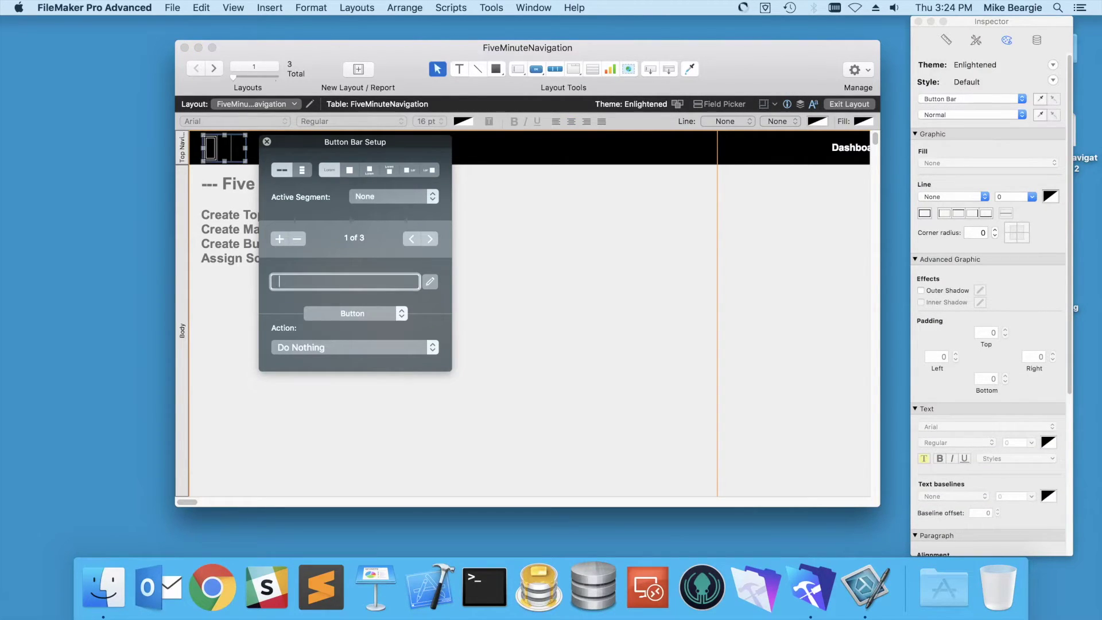
{"action": "left_click", "coordinate": [297, 239]}
{"action": "left_click", "coordinate": [297, 239]}
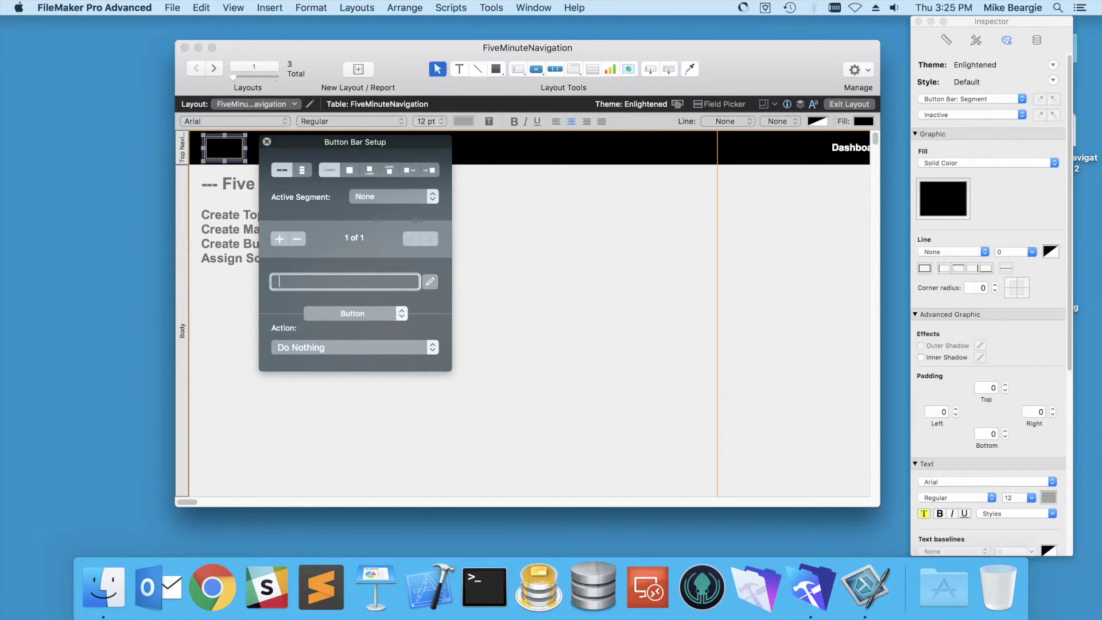
- Make the segment icon-only with the solid house icon at a size of 28 pt
{"action": "left_click", "coordinate": [350, 170]}
{"action": "scroll", "coordinate": [353, 314], "scroll_direction": "down", "scroll_amount": 10}
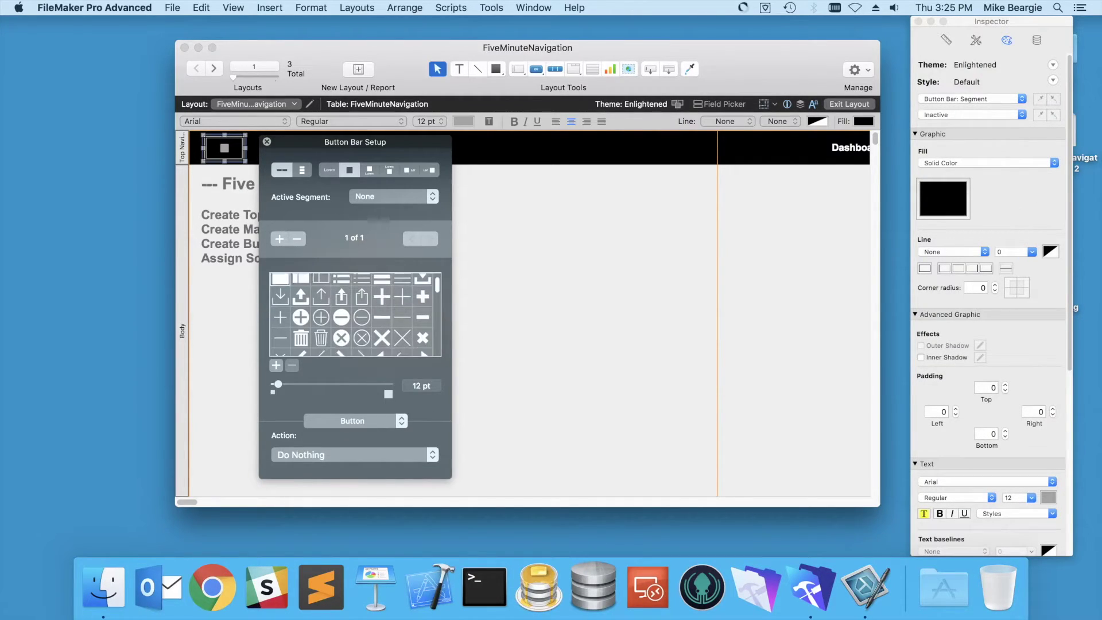
{"action": "scroll", "coordinate": [424, 320], "scroll_direction": "down", "scroll_amount": 3}
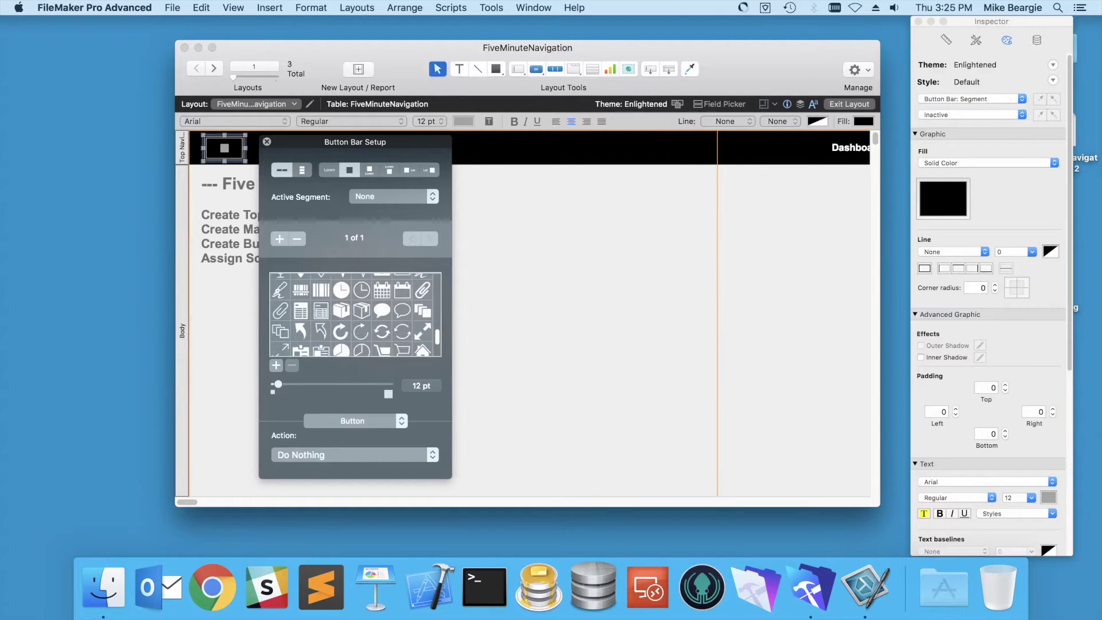
{"action": "left_click", "coordinate": [423, 320]}
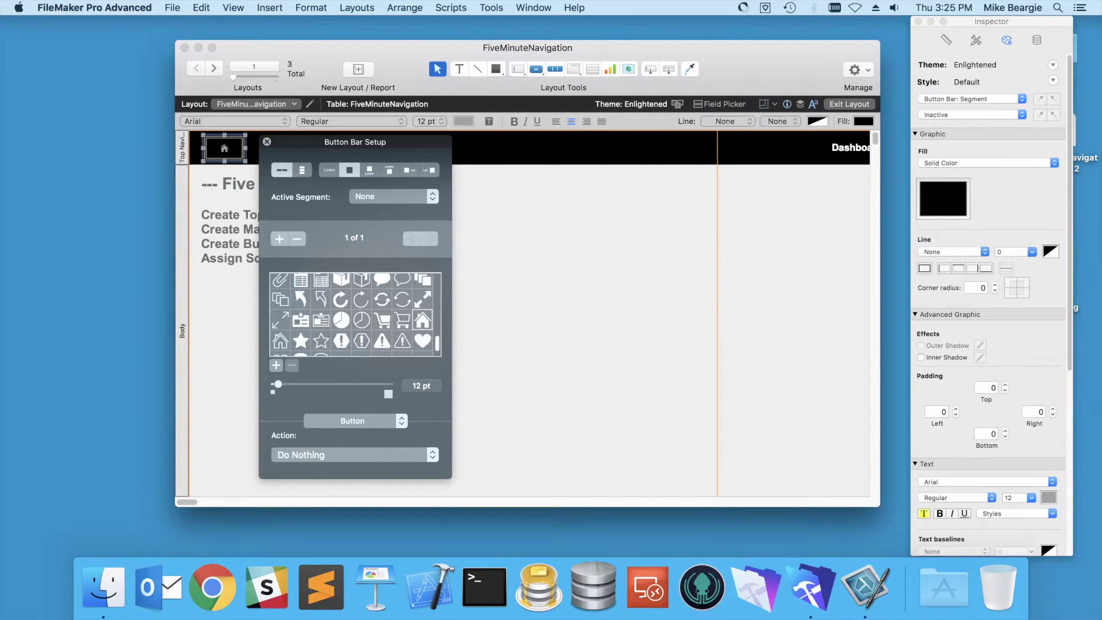
{"action": "left_click_drag", "start_coordinate": [278, 384], "coordinate": [294, 384]}
- Set the house segment to perform the Master Navigation [ action ] script with the parameter home, enabling the hand cursor
{"action": "left_click", "coordinate": [355, 455]}
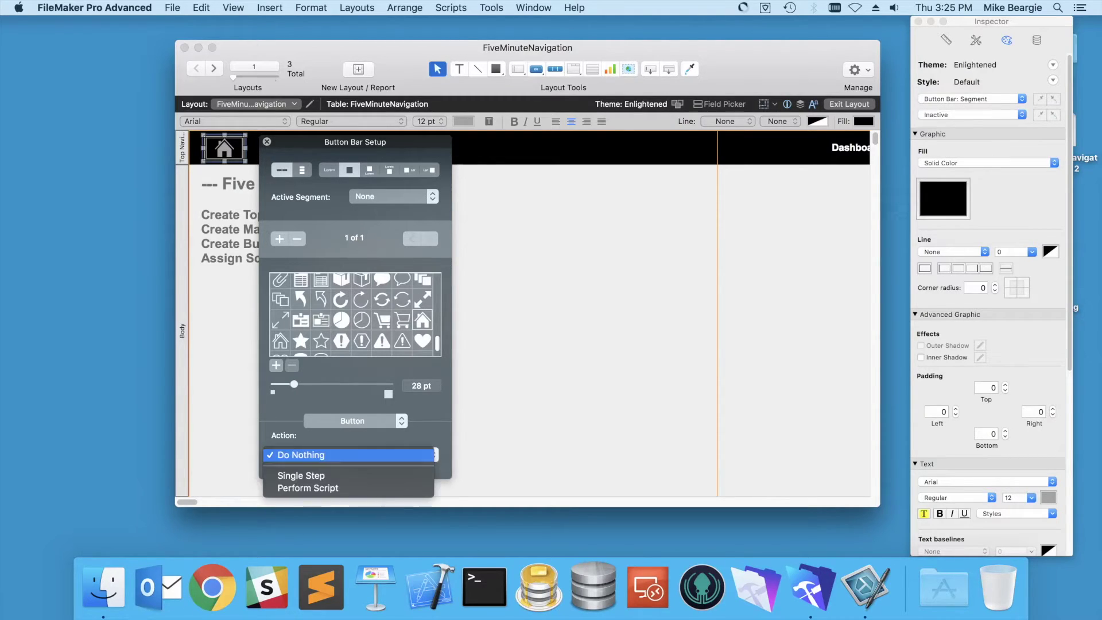
{"action": "left_click", "coordinate": [304, 487]}
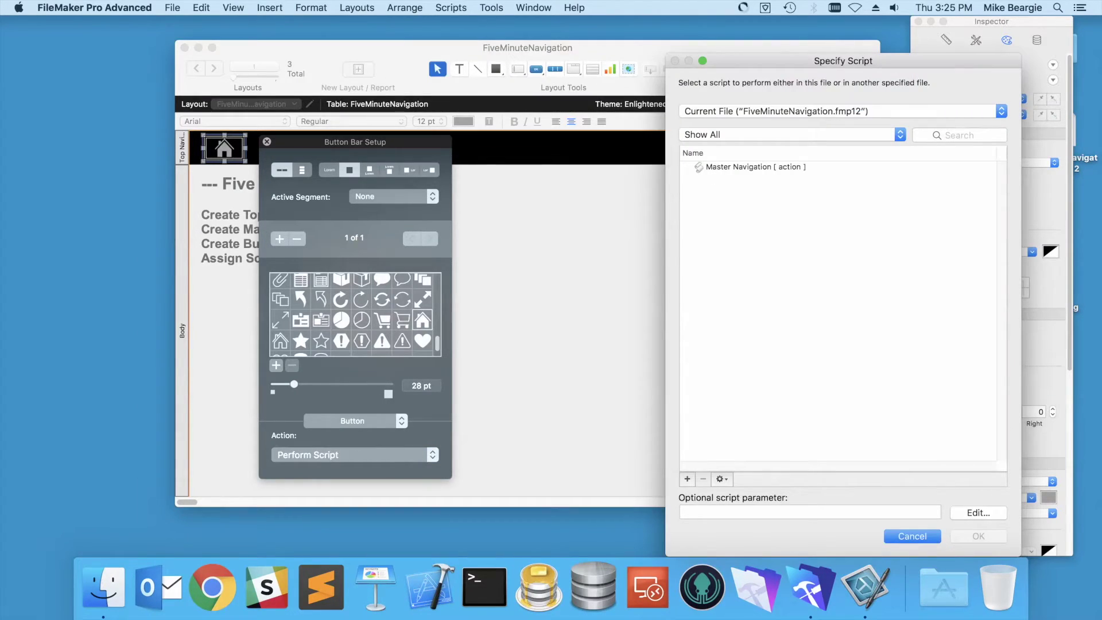
{"action": "left_click", "coordinate": [756, 167]}
{"action": "left_click", "coordinate": [810, 513]}
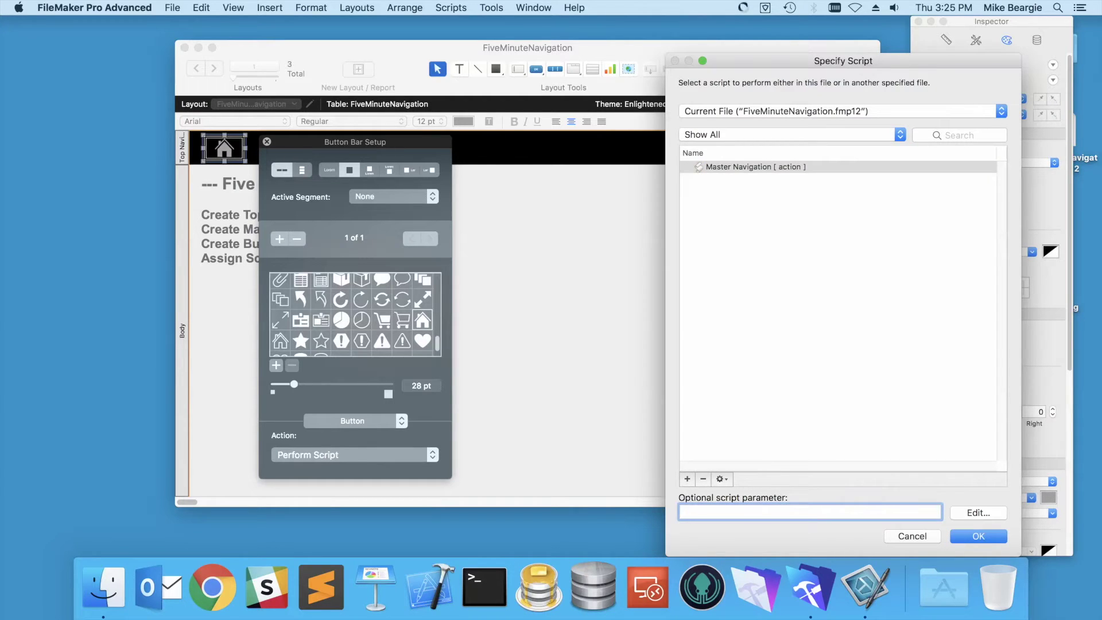
{"action": "type", "text": "home"}
{"action": "key", "text": "Return"}
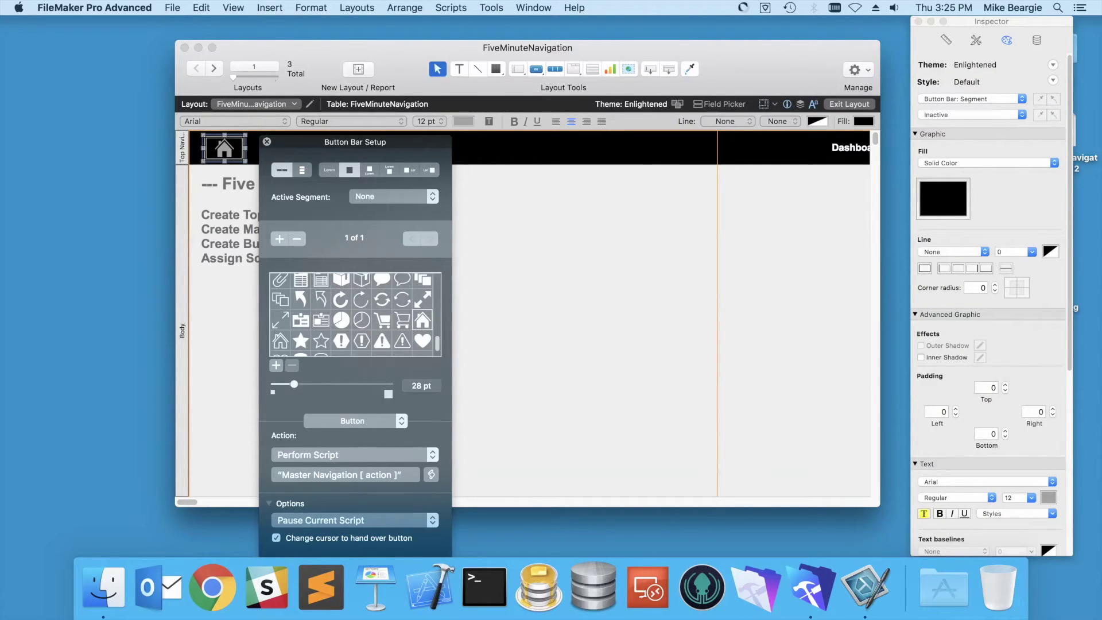
- Close the button bar setup and move the house button bar against the left edge of the Top Navigation part
{"action": "left_click", "coordinate": [267, 142]}
{"action": "left_click_drag", "start_coordinate": [239, 145], "coordinate": [224, 162]}
{"action": "left_click", "coordinate": [268, 151]}
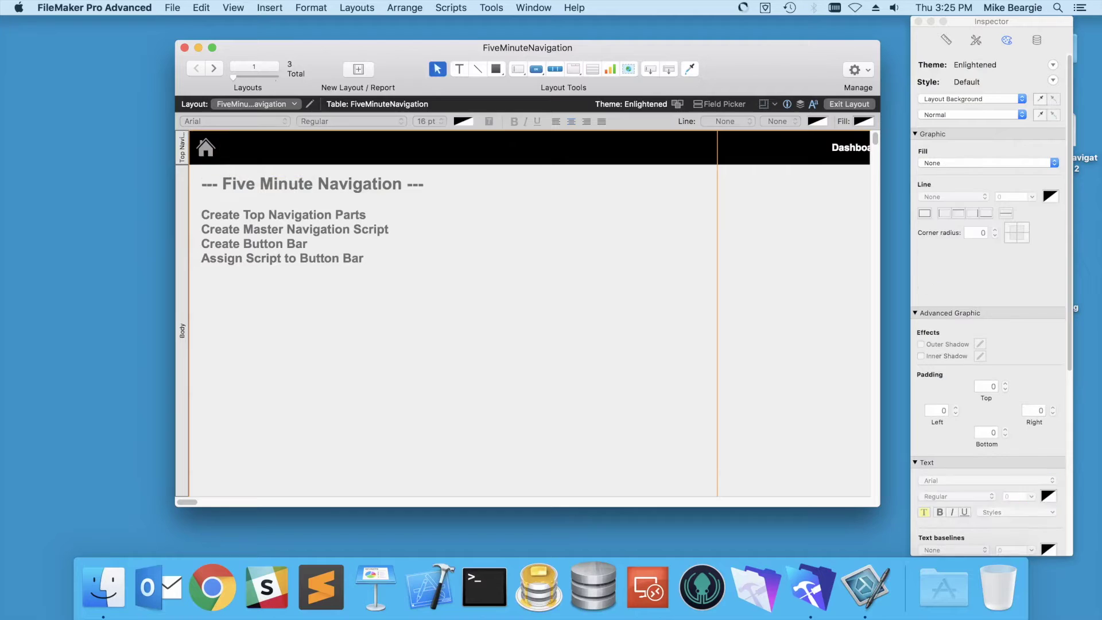
- Draw a two-segment button bar beside the house icon and label its first segment Contacts List
{"action": "left_click", "coordinate": [555, 68]}
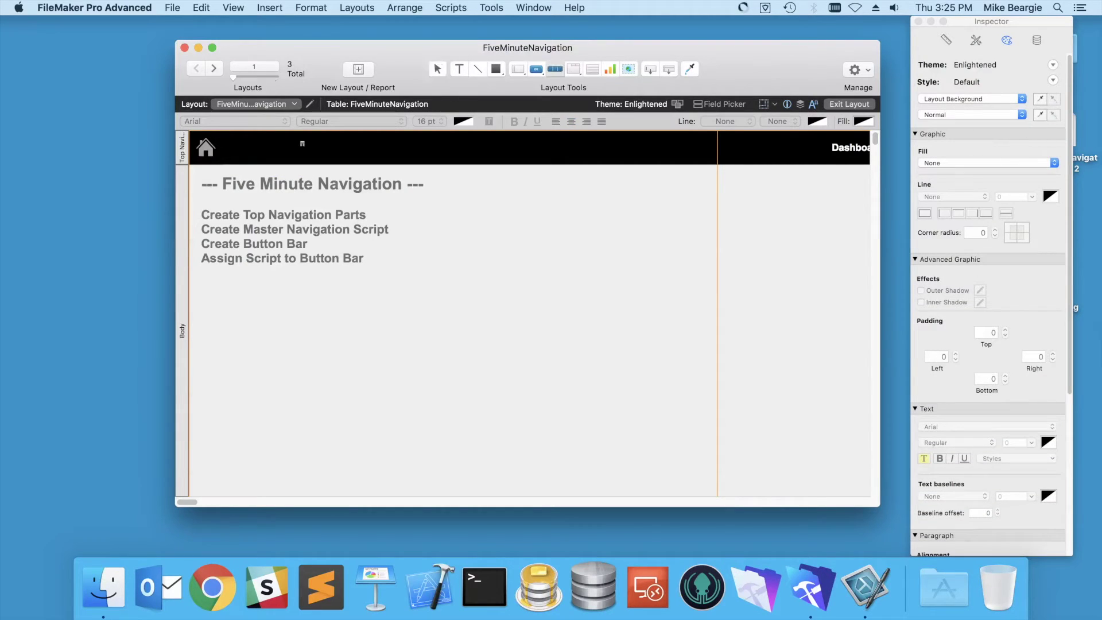
{"action": "left_click_drag", "start_coordinate": [237, 137], "coordinate": [338, 161]}
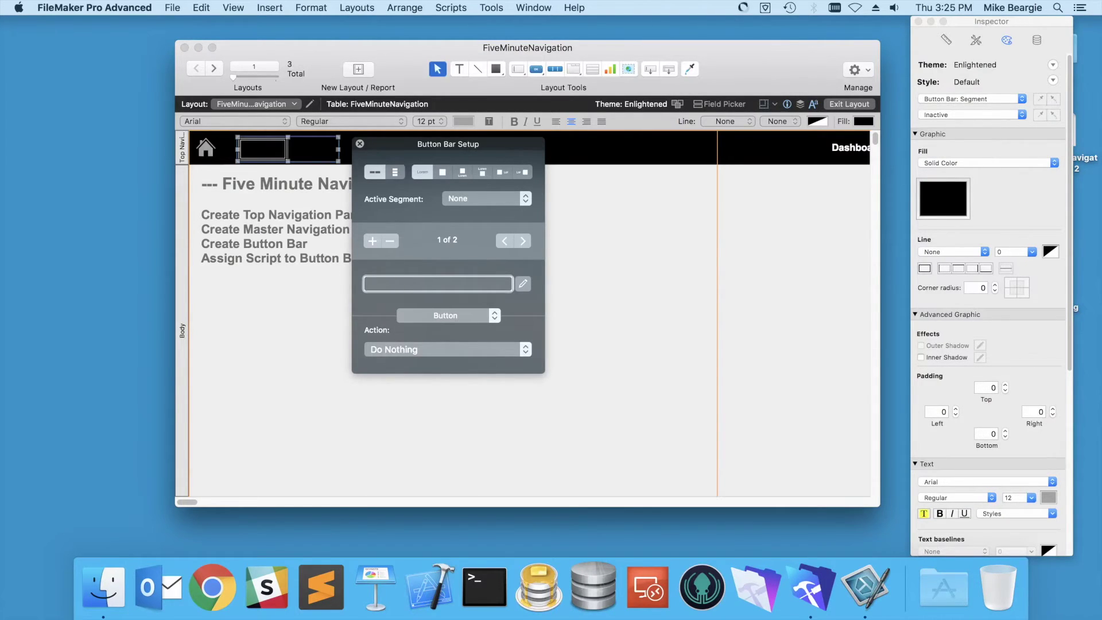
{"action": "type", "text": "Contactrs List"}
- Set the Contacts List segment to perform the Master Navigation [ action ] script with the parameter contactslist
{"action": "left_click", "coordinate": [447, 350]}
{"action": "left_click", "coordinate": [402, 373]}
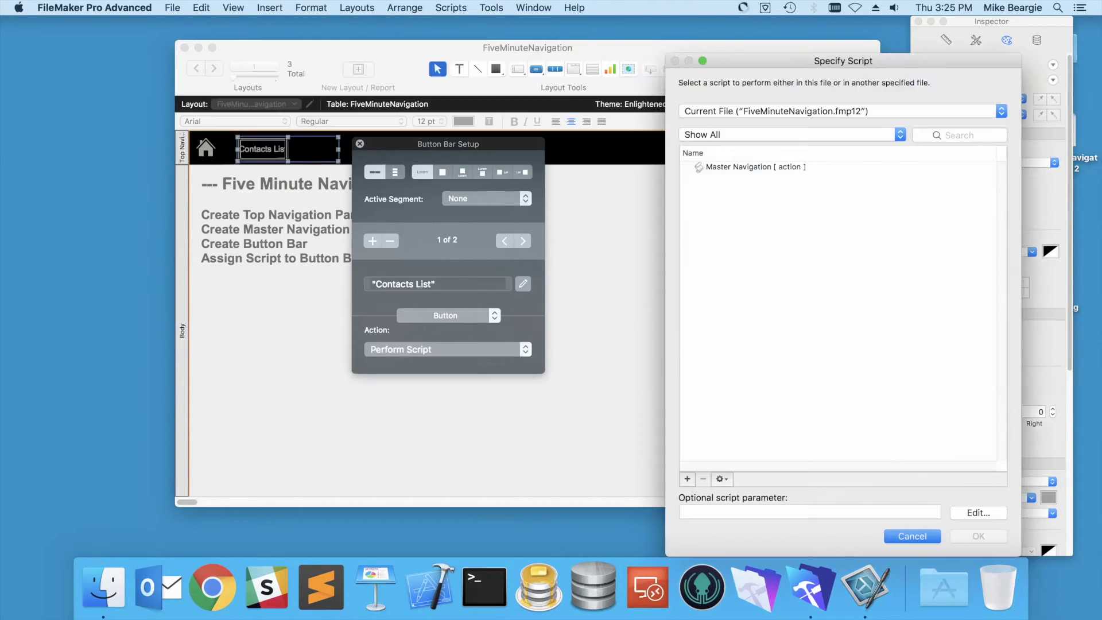
{"action": "left_click", "coordinate": [756, 167]}
{"action": "left_click", "coordinate": [811, 513]}
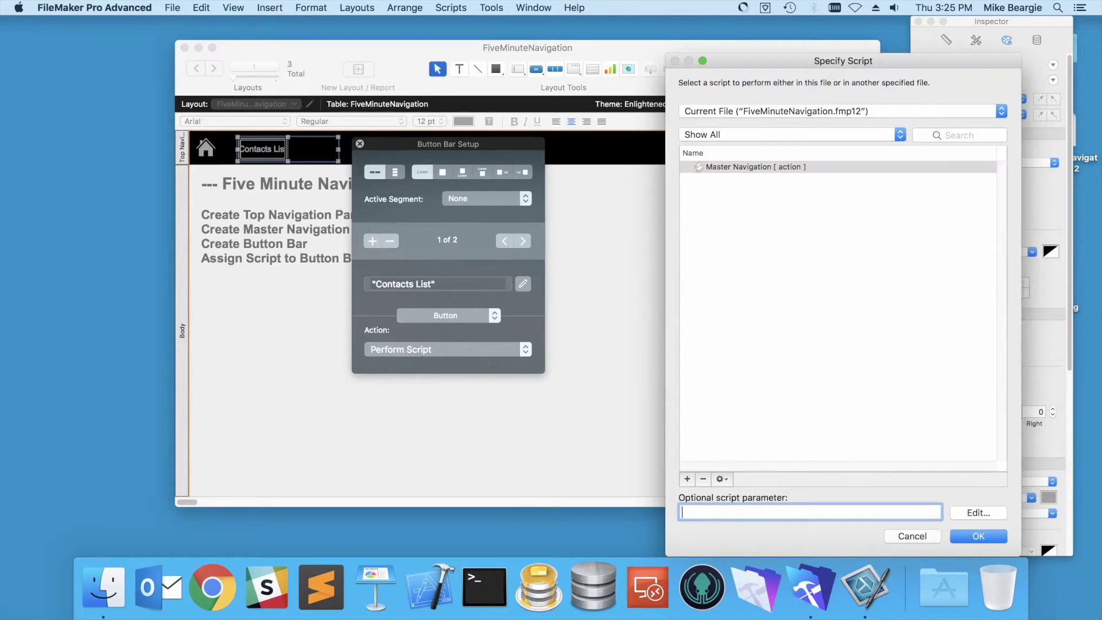
{"action": "type", "text": "contactslist"}
{"action": "key", "text": "Return"}
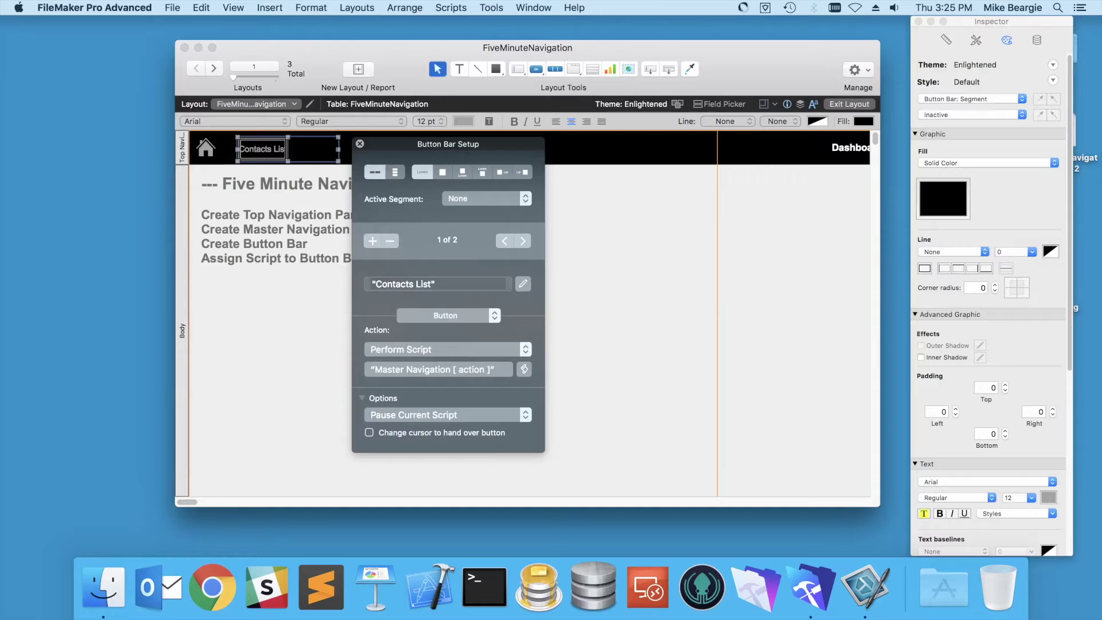
- Label the second segment Contact Detail and have it perform Master Navigation [ action ] with the parameter contactsdetail and the hand cursor enabled
{"action": "left_click", "coordinate": [523, 241]}
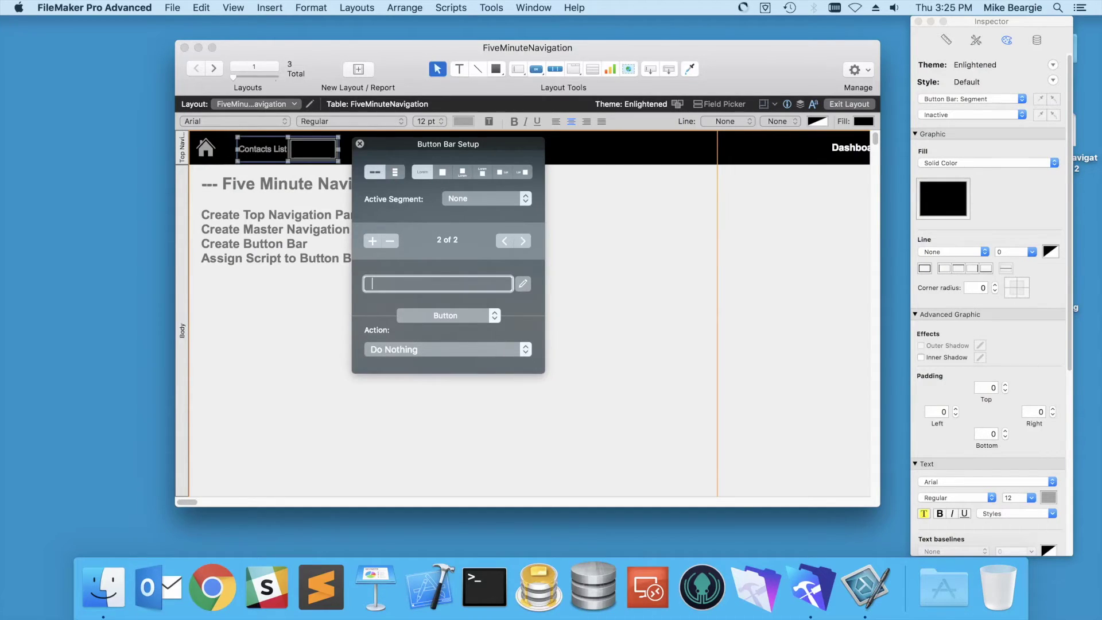
{"action": "type", "text": "Contact Detail"}
{"action": "left_click", "coordinate": [445, 349]}
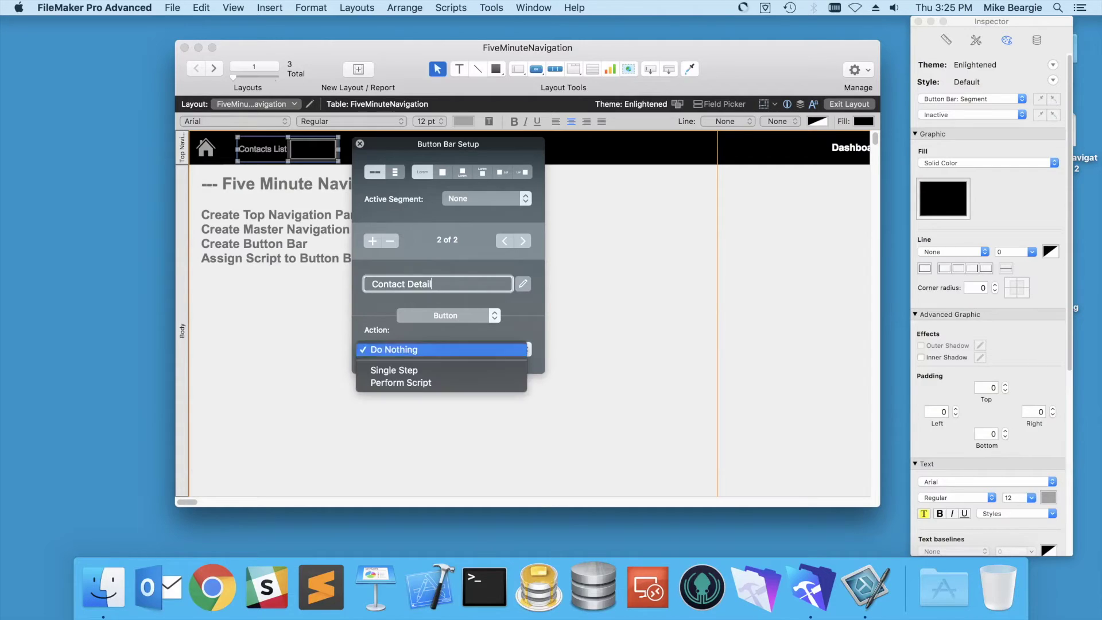
{"action": "left_click", "coordinate": [402, 381]}
{"action": "left_click", "coordinate": [755, 167]}
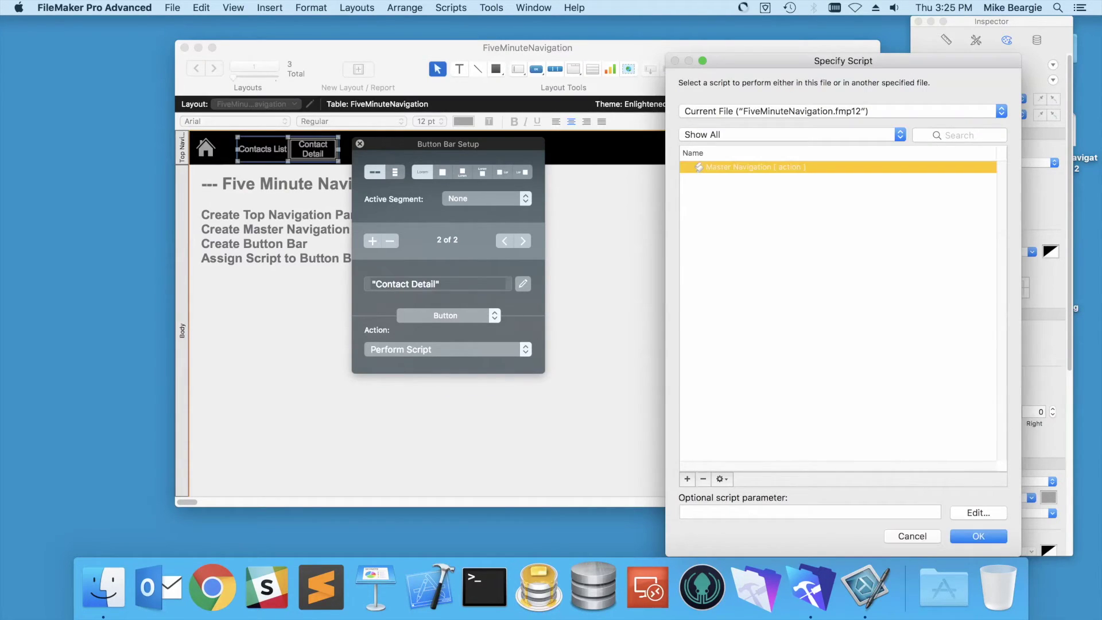
{"action": "left_click", "coordinate": [810, 512]}
{"action": "type", "text": "cont"}
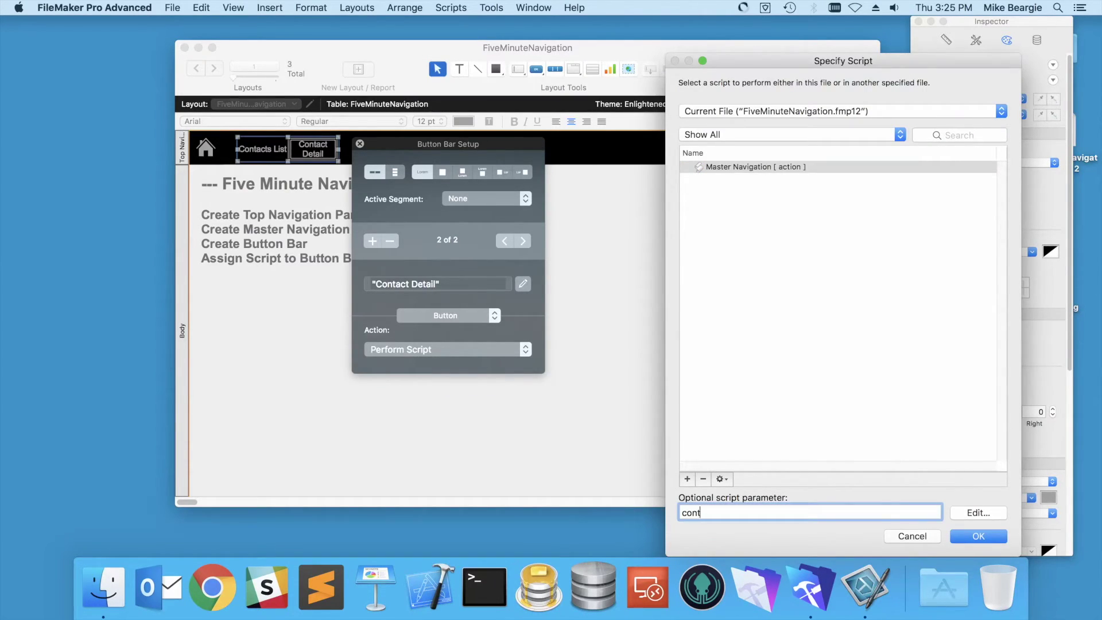
{"action": "type", "text": "actsdetail"}
{"action": "key", "text": "Return"}
{"action": "left_click", "coordinate": [370, 433]}
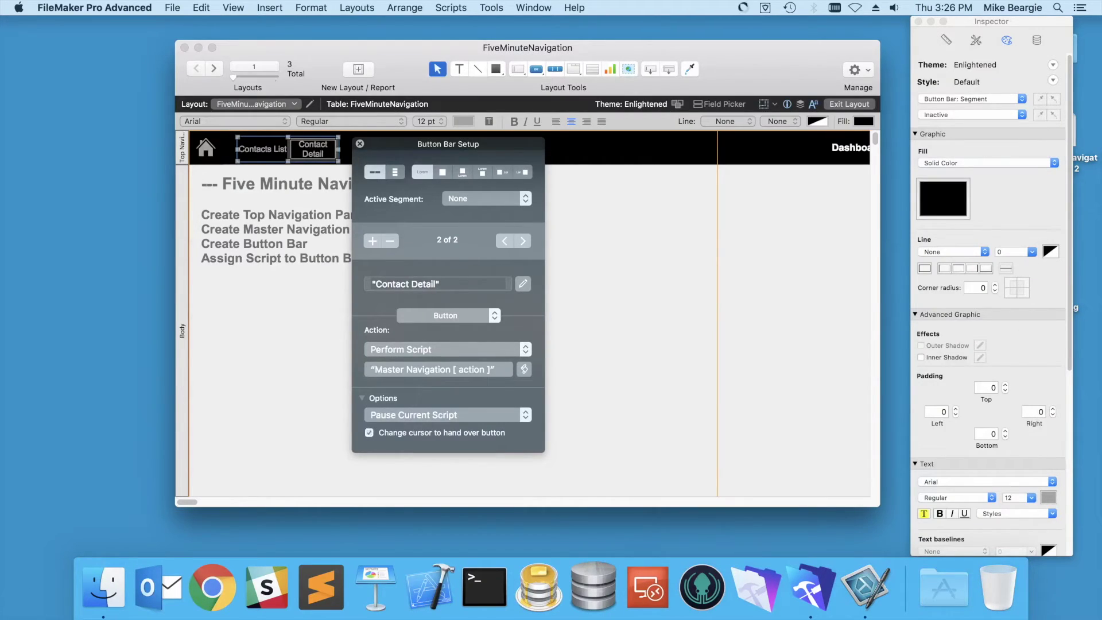
- Close the button bar setup, then reposition and widen the contacts button bar so each label fits on one line
{"action": "left_click", "coordinate": [360, 145]}
{"action": "left_click_drag", "start_coordinate": [263, 150], "coordinate": [266, 144]}
{"action": "left_click_drag", "start_coordinate": [339, 143], "coordinate": [393, 149]}
{"action": "left_click", "coordinate": [425, 230]}
{"action": "scroll", "coordinate": [991, 405], "scroll_direction": "down", "scroll_amount": 2}
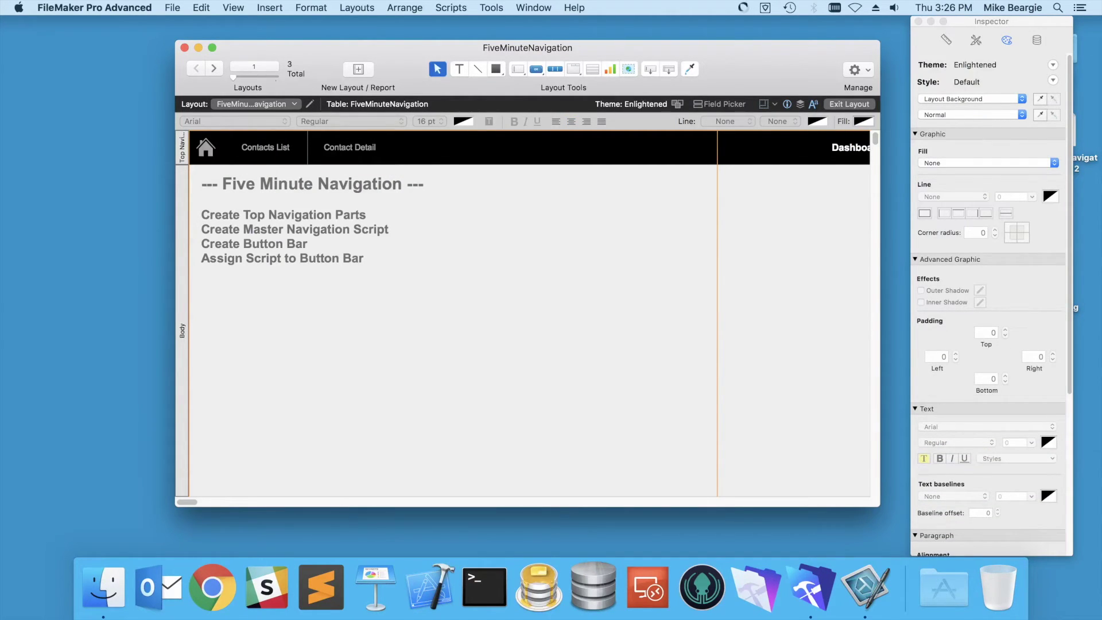
- Copy the home and contacts button bars into the top navigation part of the Contacts List and Contacts Detail layouts
{"action": "left_click", "coordinate": [241, 148]}
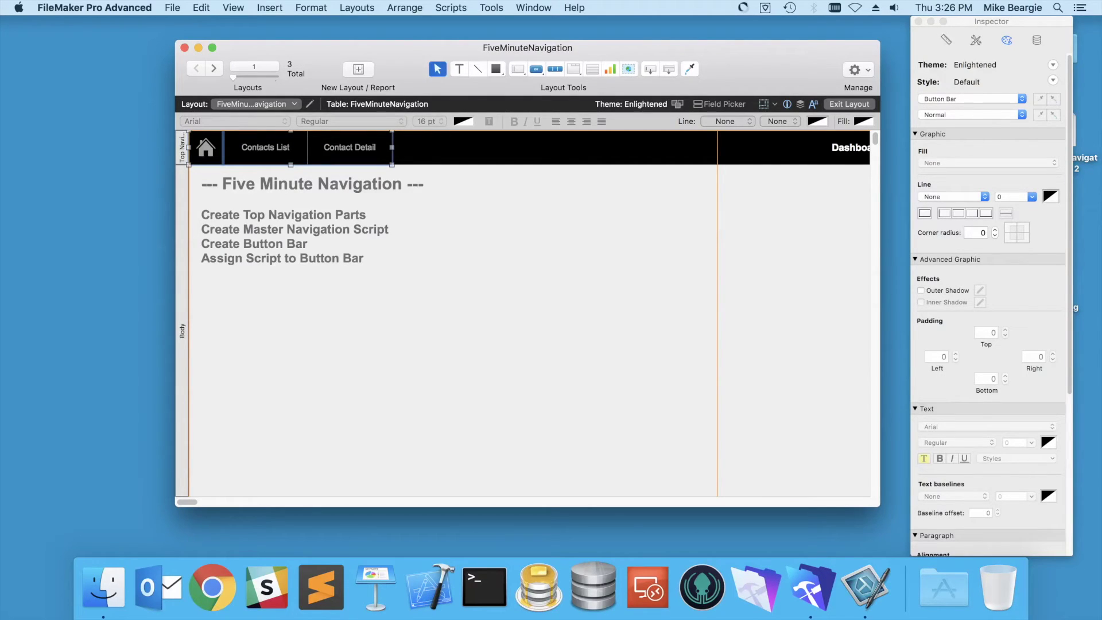
{"action": "left_click", "coordinate": [214, 68]}
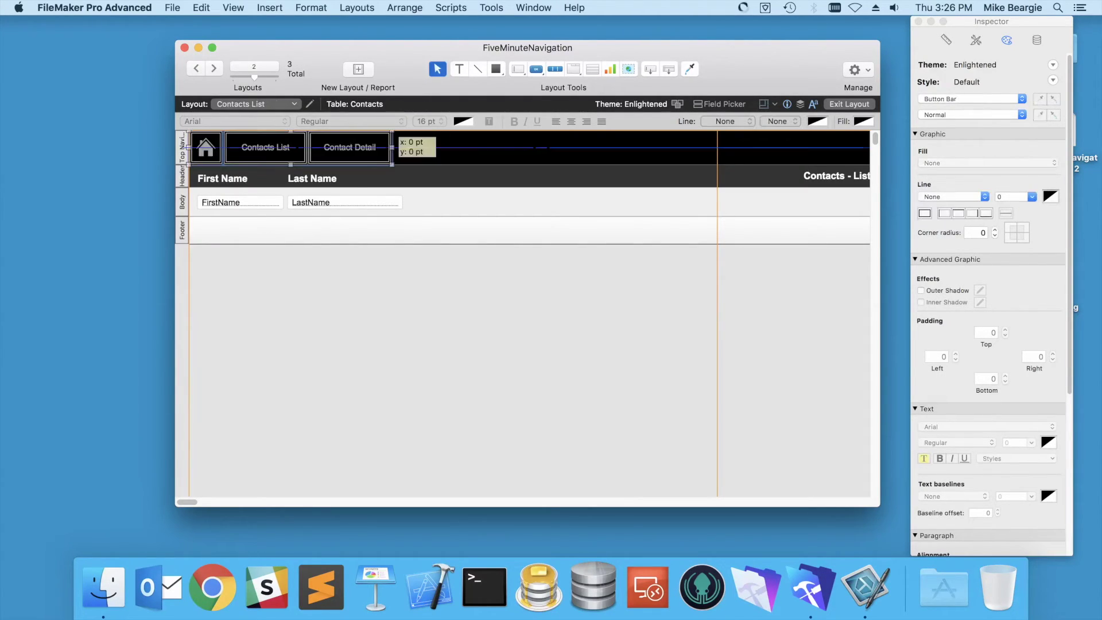
{"action": "left_click", "coordinate": [213, 69]}
{"action": "key", "text": "super+v"}
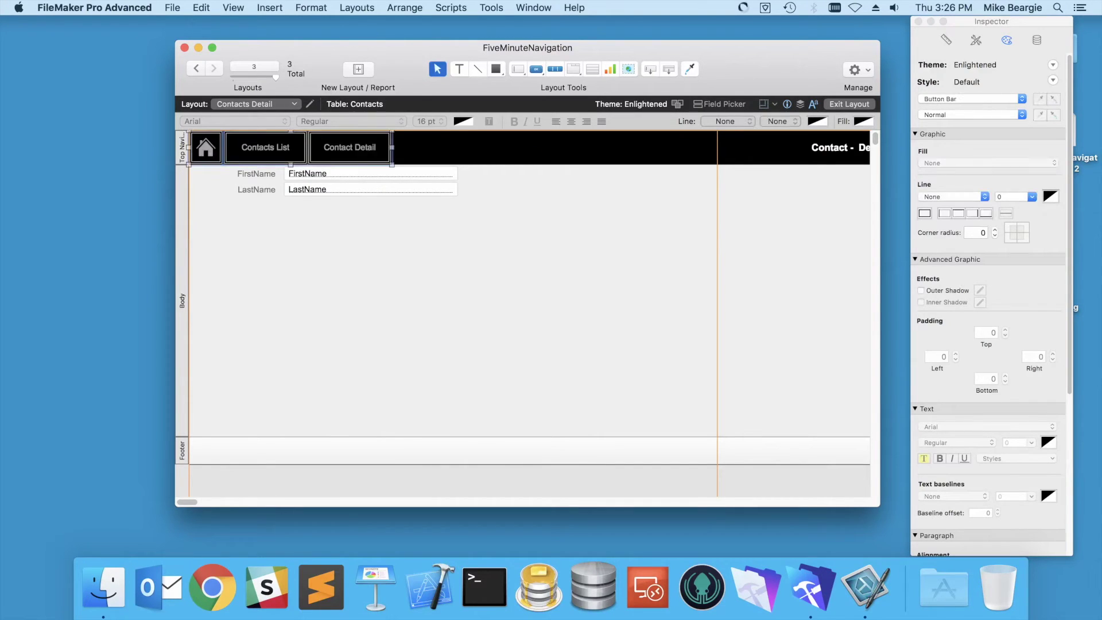
- Switch to Browse mode and review the Master Navigation [ action ] script in the Script Workspace
{"action": "key", "text": "super+b"}
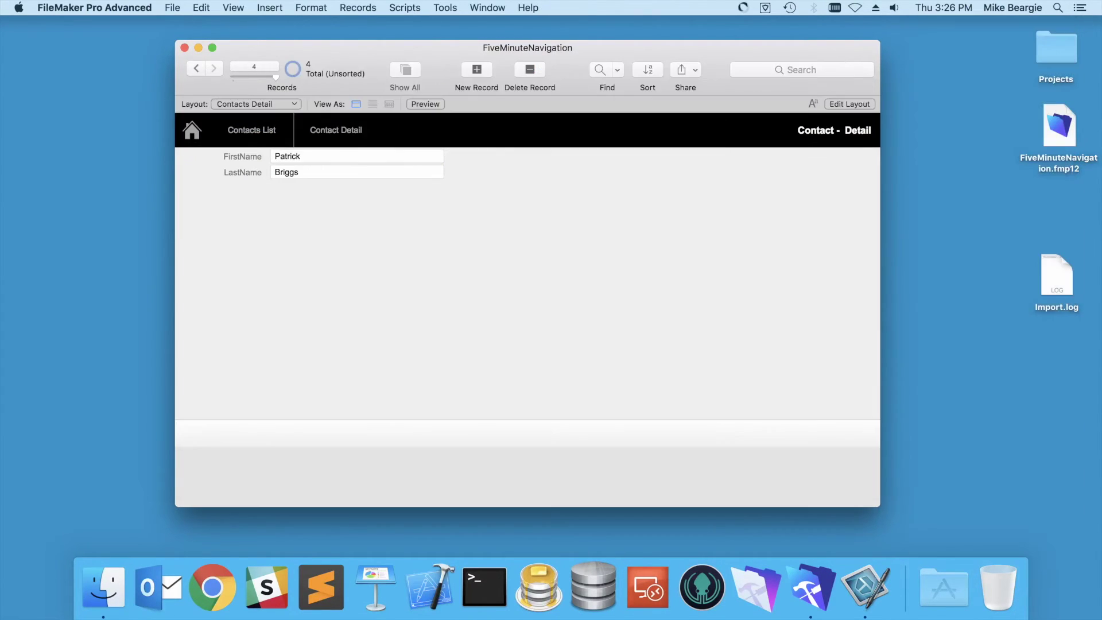
{"action": "key", "text": "shift+super+s"}
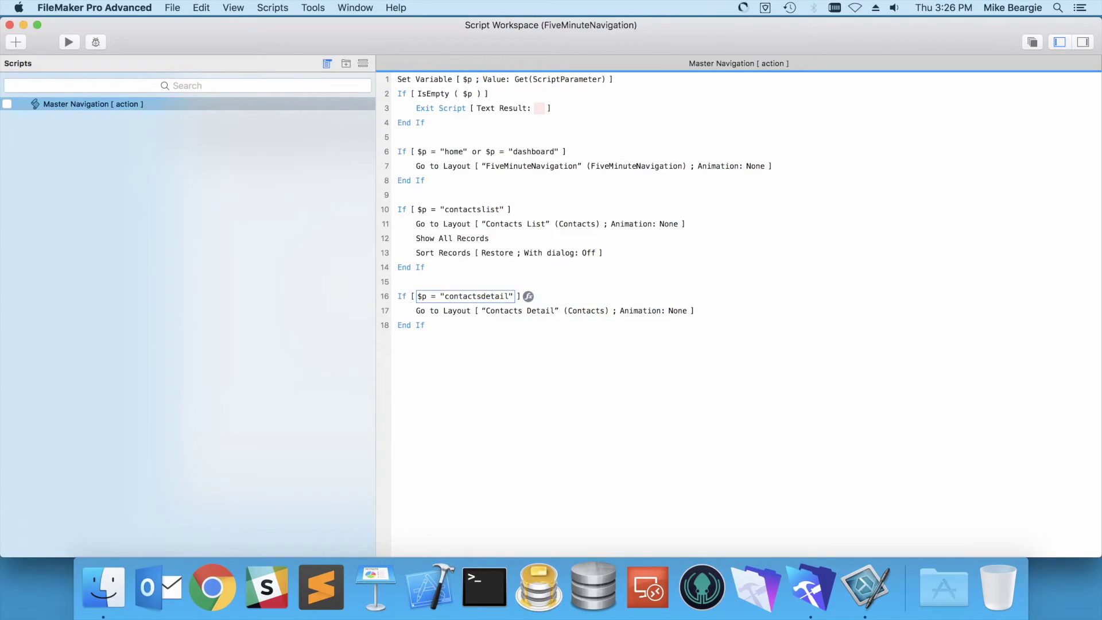
{"action": "left_click", "coordinate": [9, 24]}
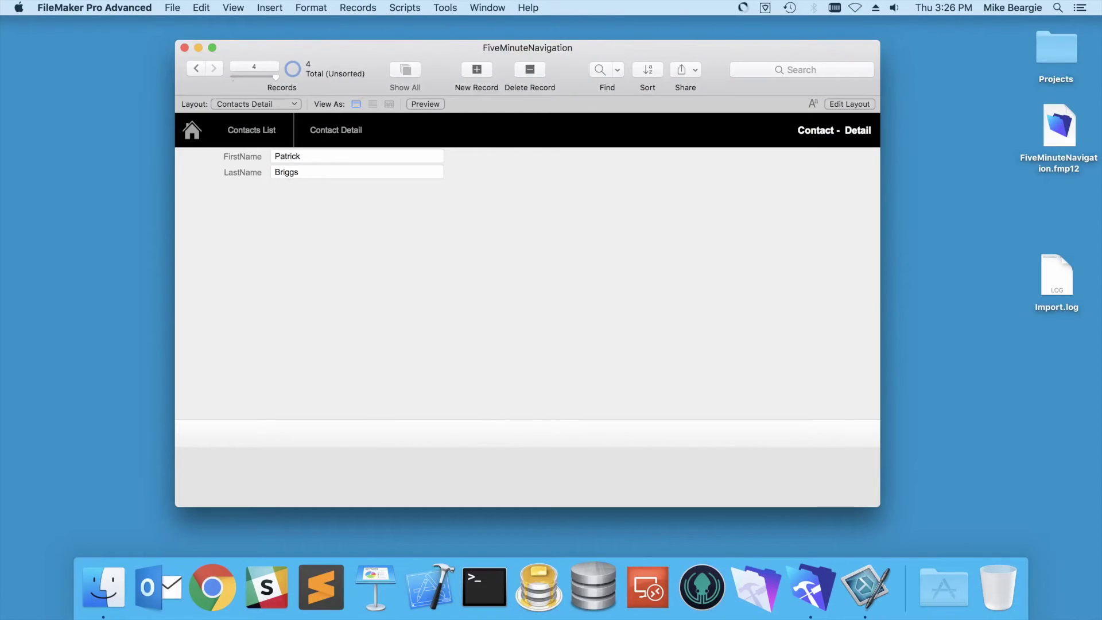
- Test the navigation bar by moving repeatedly between the contacts list, contact detail and home layouts
{"action": "left_click", "coordinate": [252, 130]}
{"action": "left_click", "coordinate": [336, 130]}
{"action": "left_click", "coordinate": [252, 130]}
{"action": "left_click", "coordinate": [192, 129]}
{"action": "left_click", "coordinate": [253, 130]}
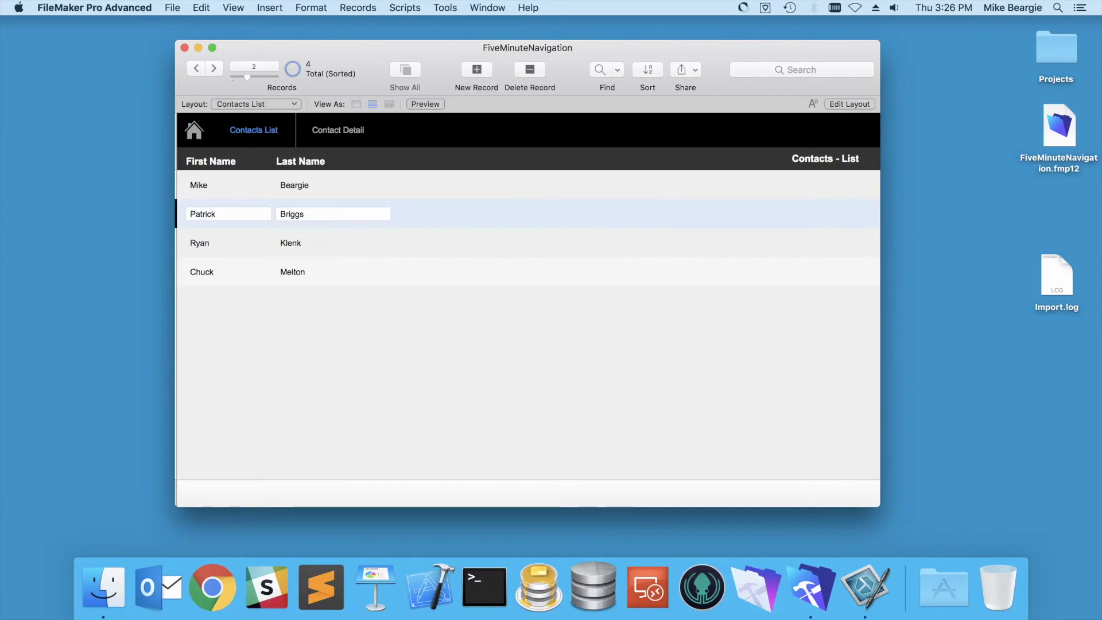
{"action": "left_click", "coordinate": [338, 130]}
{"action": "left_click", "coordinate": [253, 130]}
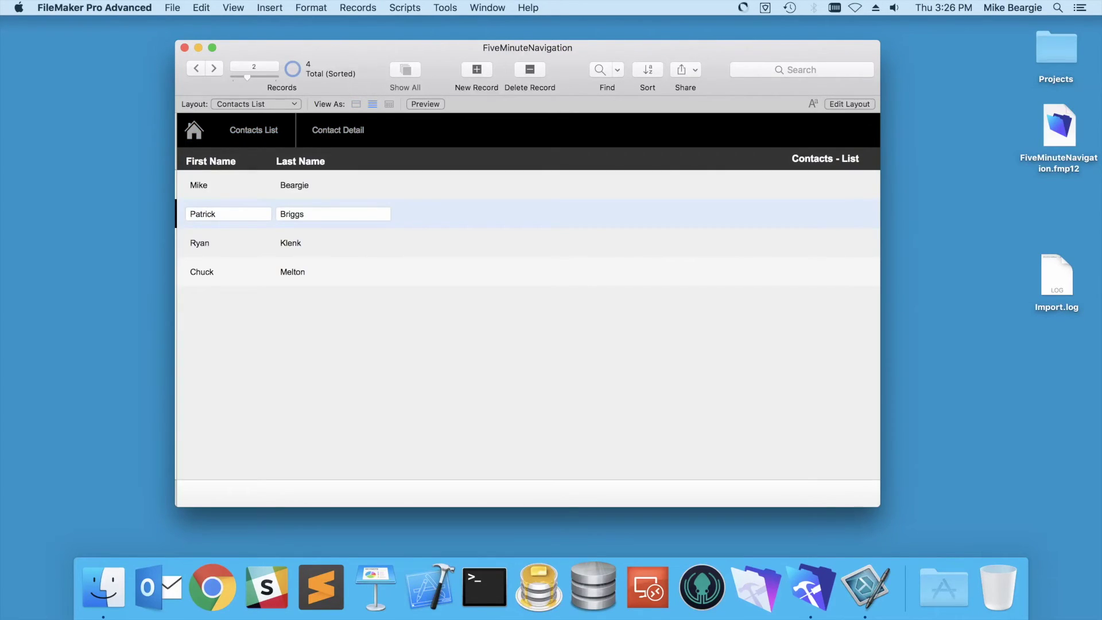
{"action": "left_click", "coordinate": [193, 130]}
- In Layout mode, set the active segment of the dashboard layout's home button bar to <Segment 1>
{"action": "key", "text": "super+l"}
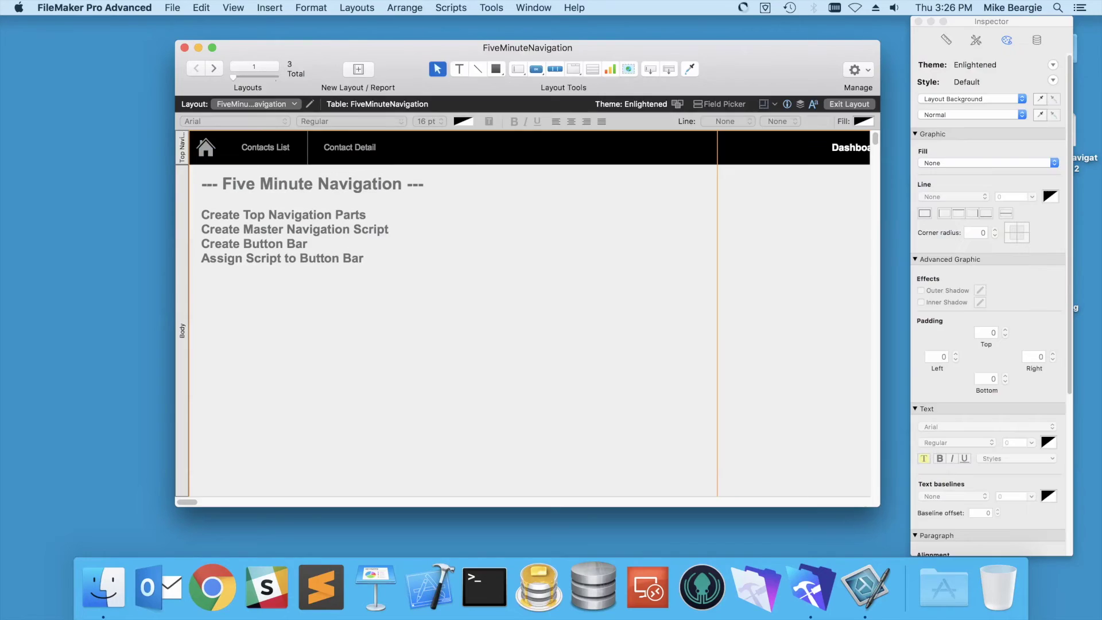
{"action": "double_click", "coordinate": [205, 148]}
{"action": "left_click", "coordinate": [368, 192]}
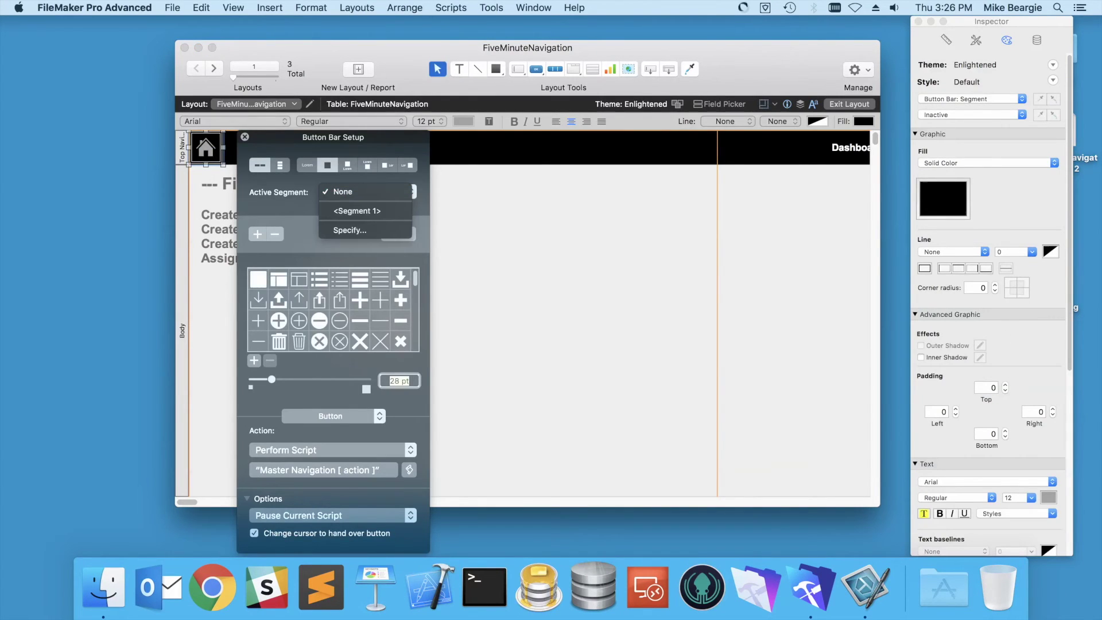
{"action": "left_click", "coordinate": [358, 210]}
{"action": "left_click", "coordinate": [245, 137]}
- On the Contacts List layout, set the contacts button bar's active segment to Contacts List
{"action": "left_click", "coordinate": [214, 68]}
{"action": "double_click", "coordinate": [265, 147]}
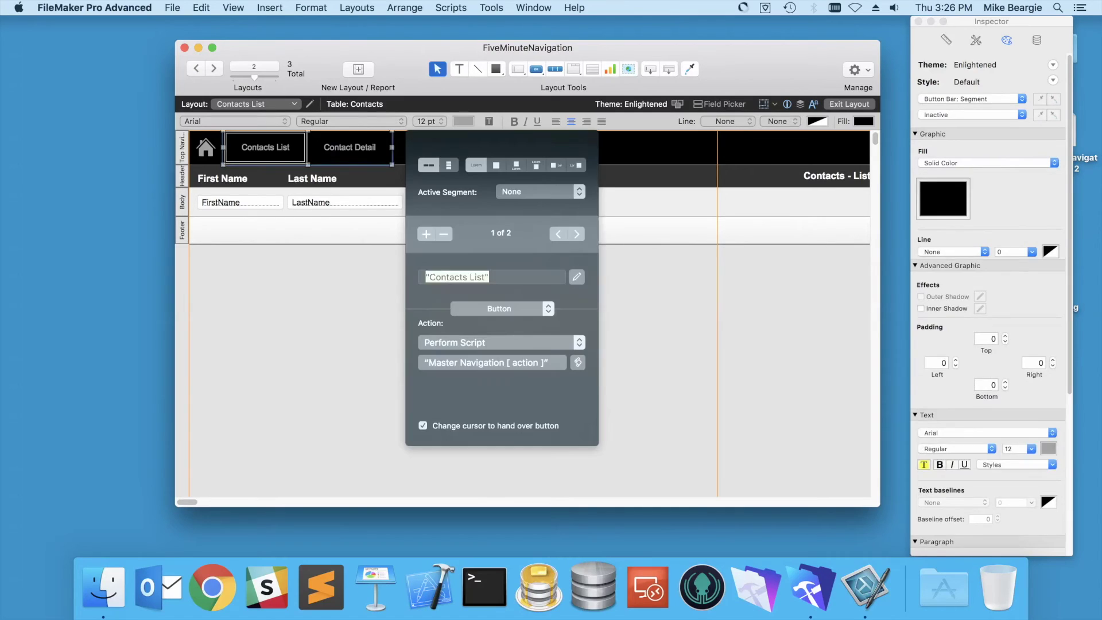
{"action": "left_click", "coordinate": [537, 191]}
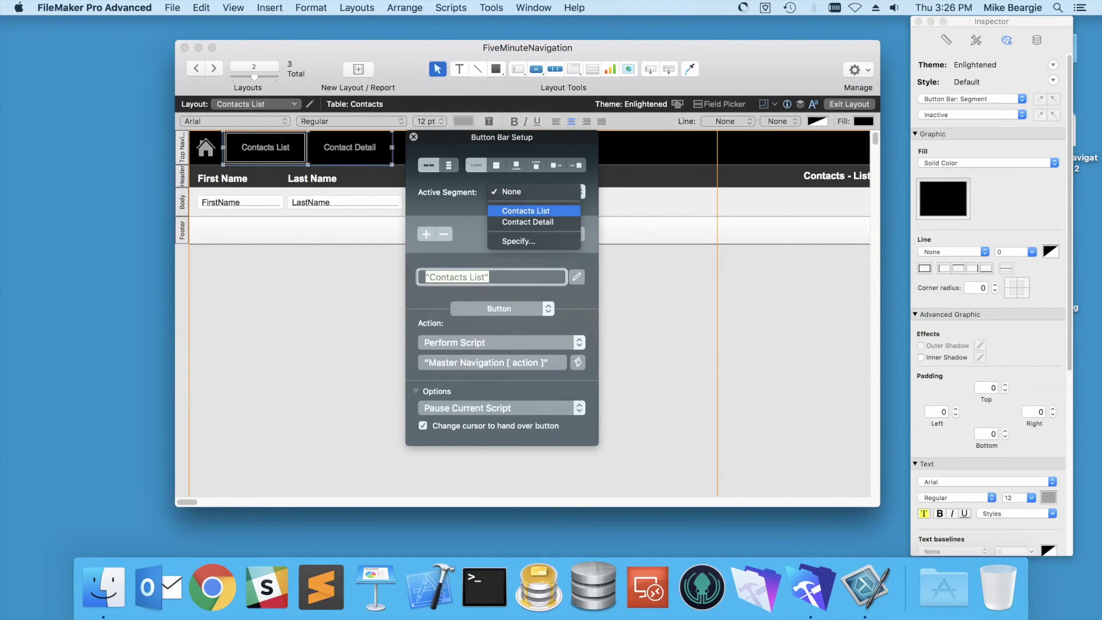
{"action": "left_click", "coordinate": [520, 211]}
- On the Contacts Detail layout, set the contacts button bar's active segment to Contact Detail
{"action": "left_click", "coordinate": [214, 69]}
{"action": "double_click", "coordinate": [350, 147]}
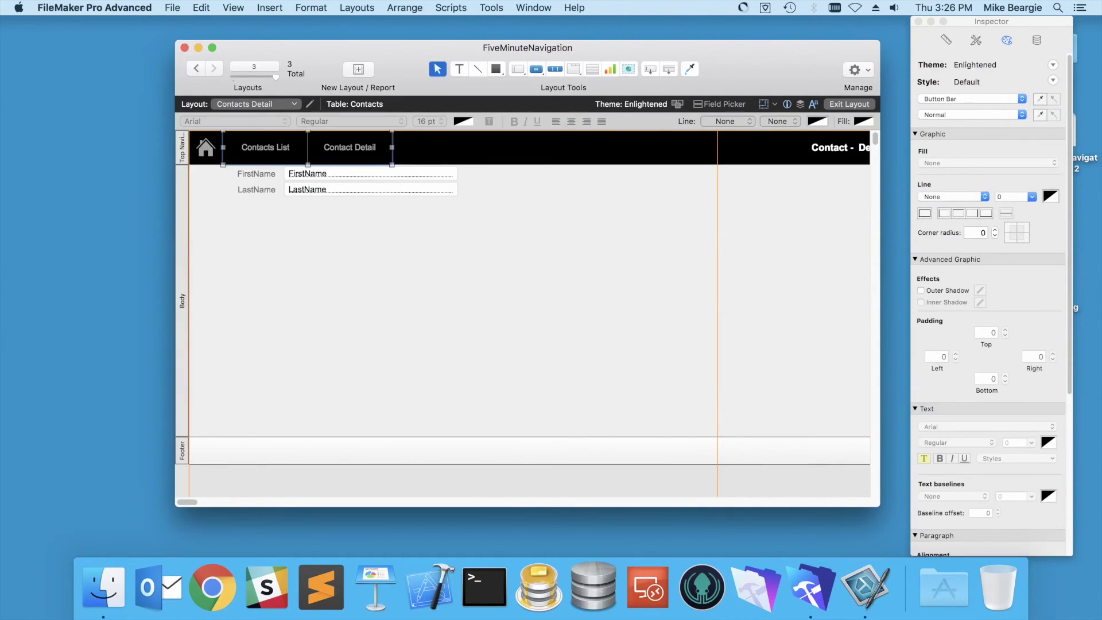
{"action": "left_click", "coordinate": [537, 192]}
{"action": "left_click", "coordinate": [525, 222]}
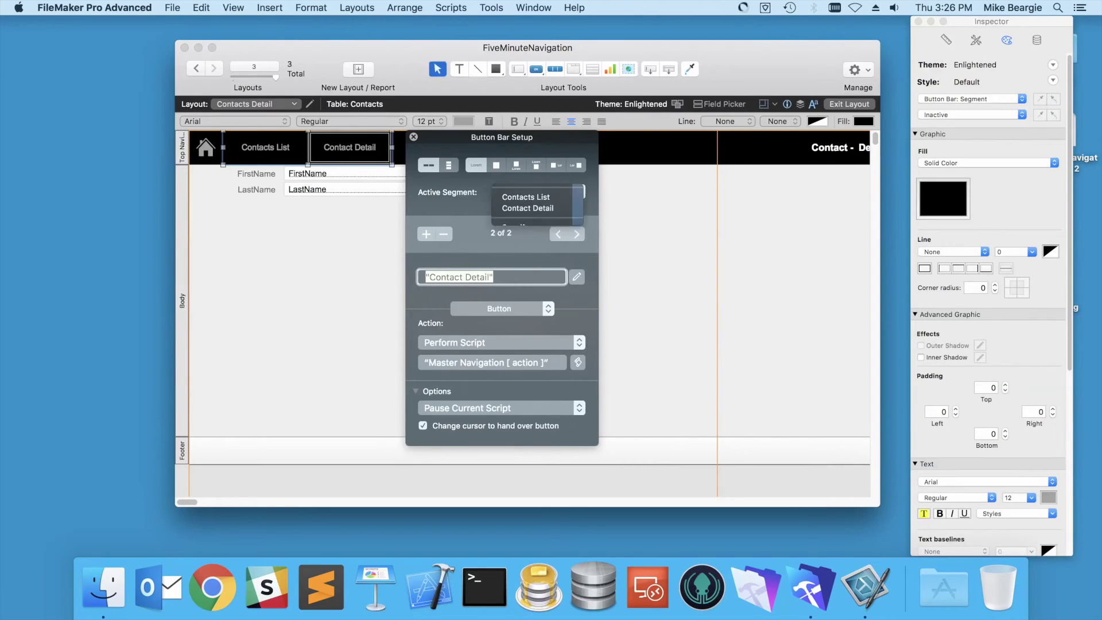
- Return to Browse mode and test the active segment highlighting by navigating between the list, detail and home layouts
{"action": "key", "text": "super+b"}
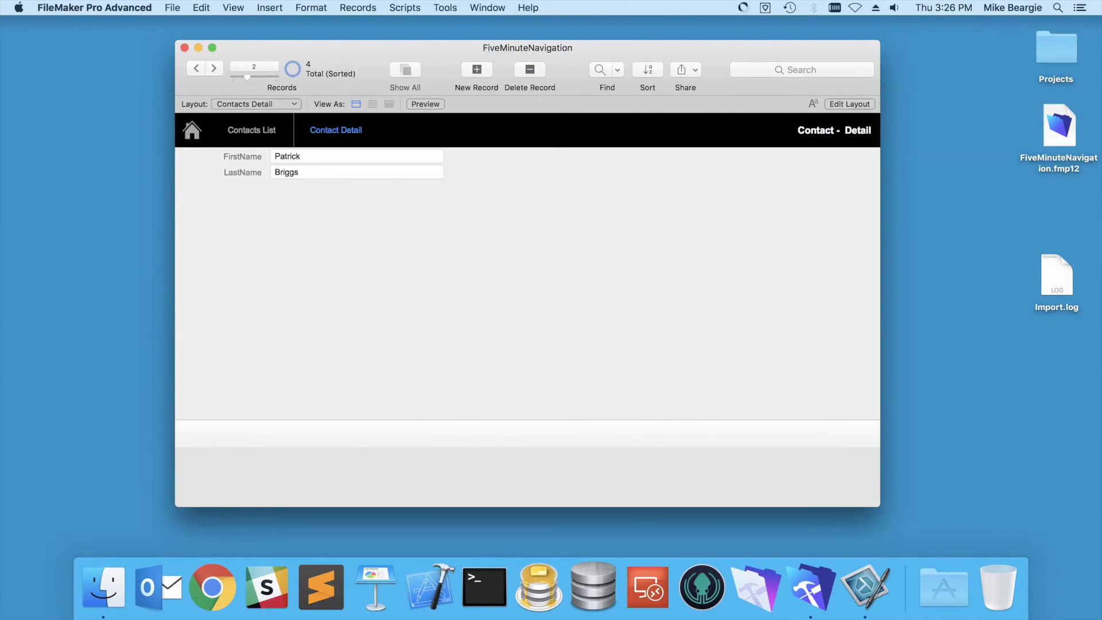
{"action": "left_click", "coordinate": [252, 131]}
{"action": "left_click", "coordinate": [193, 130]}
{"action": "left_click", "coordinate": [252, 131]}
{"action": "left_click", "coordinate": [337, 130]}
{"action": "left_click", "coordinate": [252, 130]}
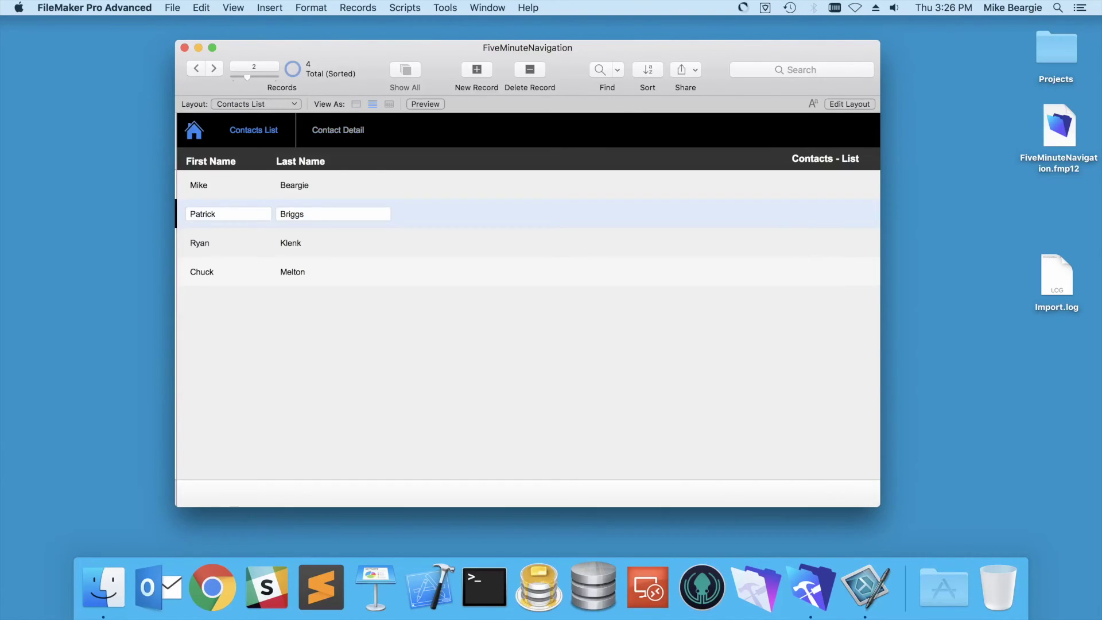
{"action": "left_click", "coordinate": [194, 129]}
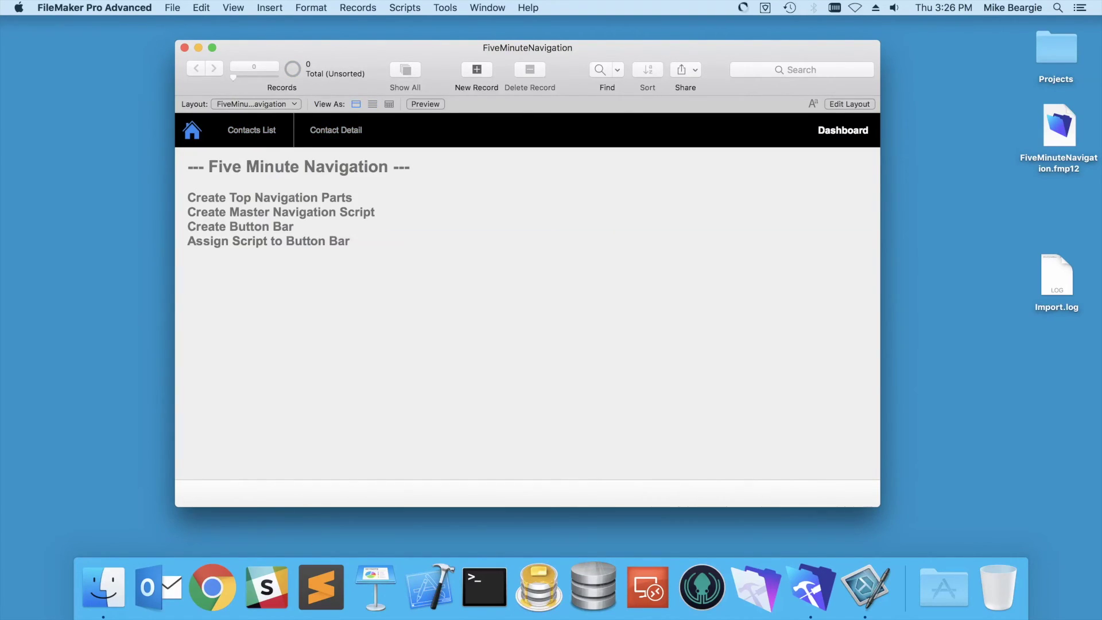